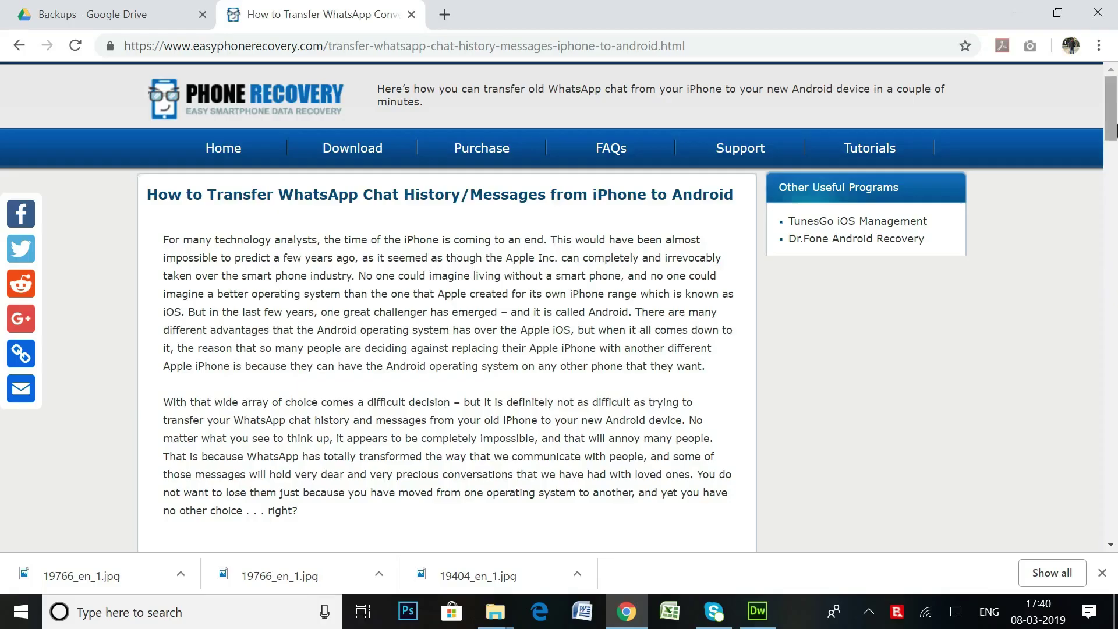
Leave the download page, launch iPhone WhatsApp to Android Transfer from the desktop, and acknowledge the iPhone detection notice.
drag(1115, 137, 1116, 199)
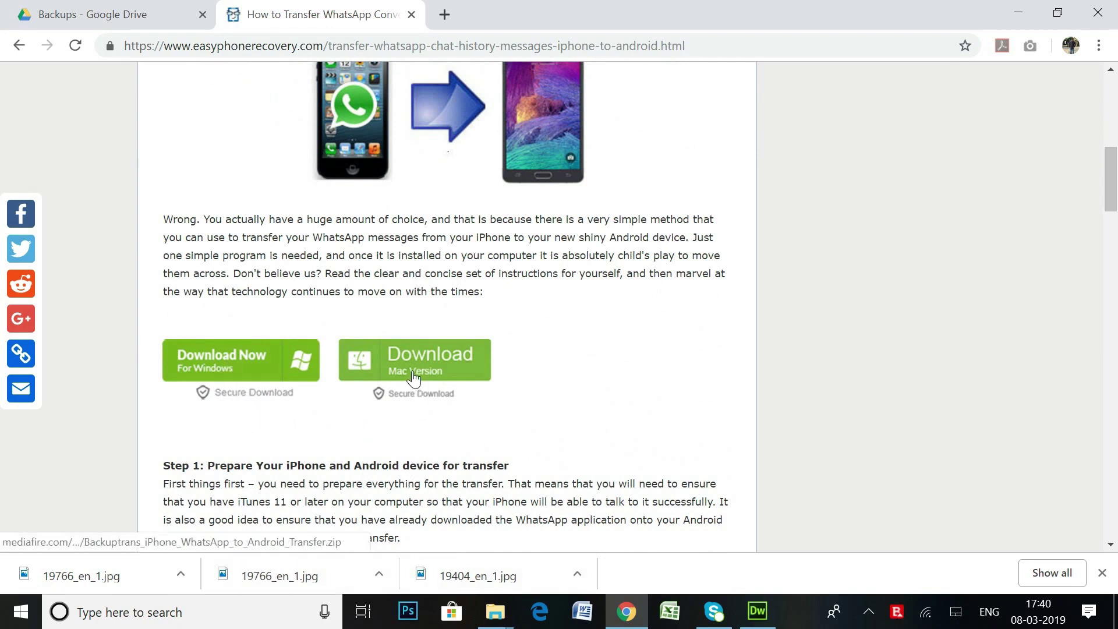
click(1005, 17)
click(95, 239)
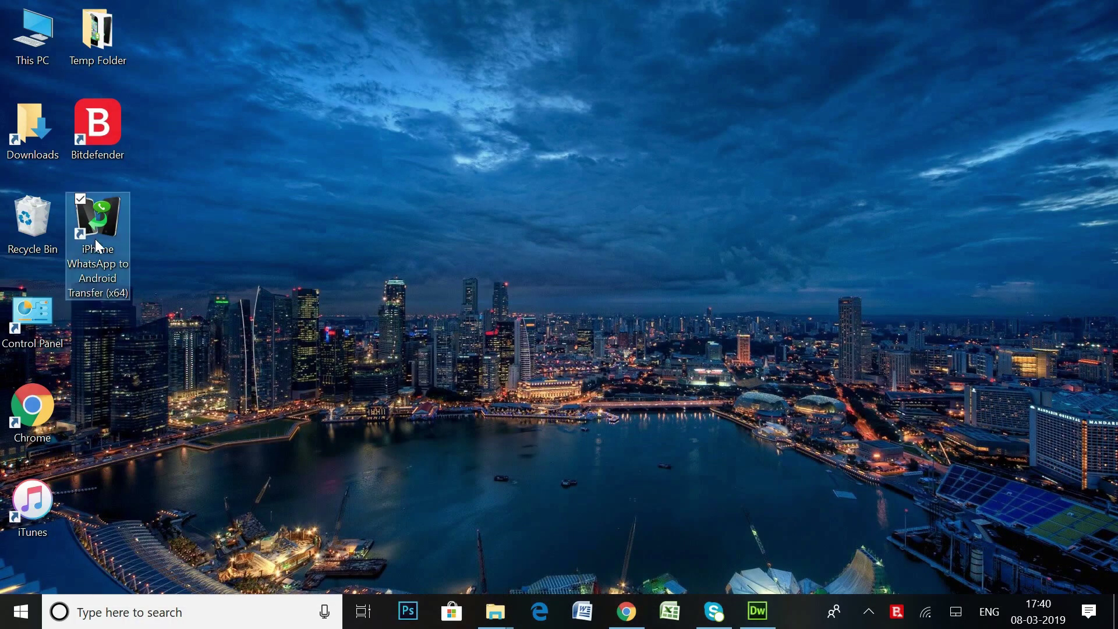
double_click(100, 225)
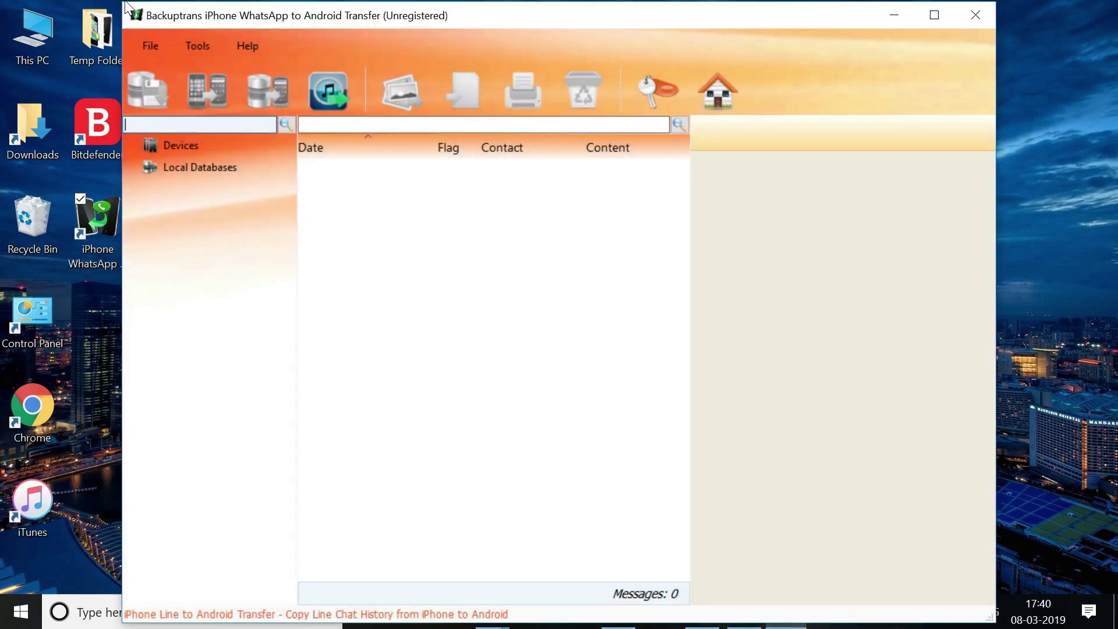
drag(124, 4, 239, 36)
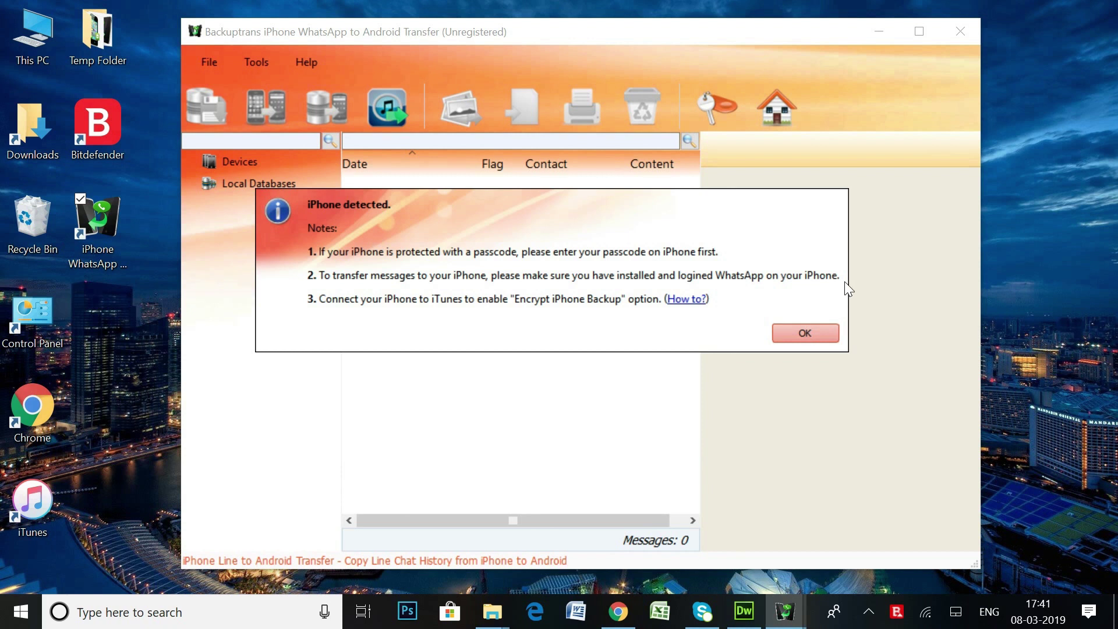
click(817, 336)
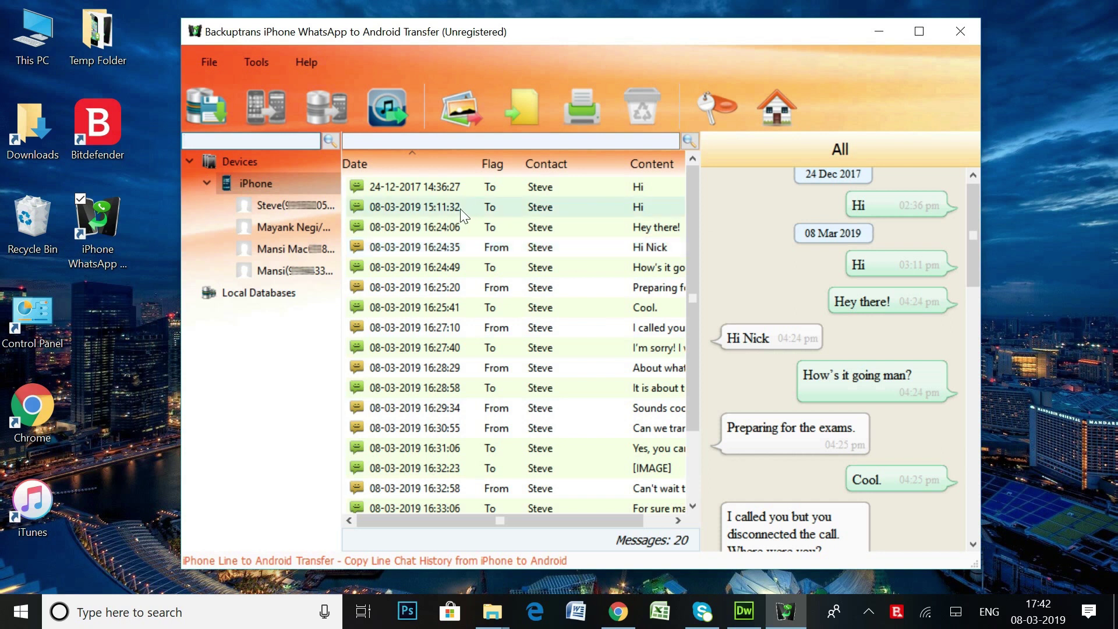
Review the first contact's chat on the iPhone and view its last photo attachment at full size.
click(277, 199)
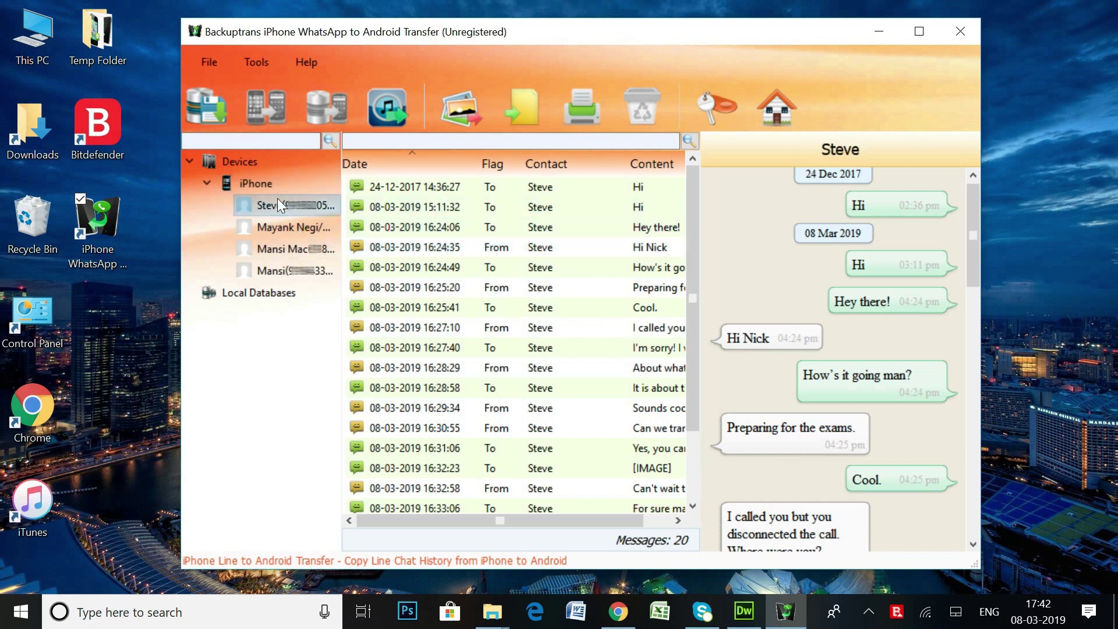
drag(972, 233, 959, 498)
click(749, 417)
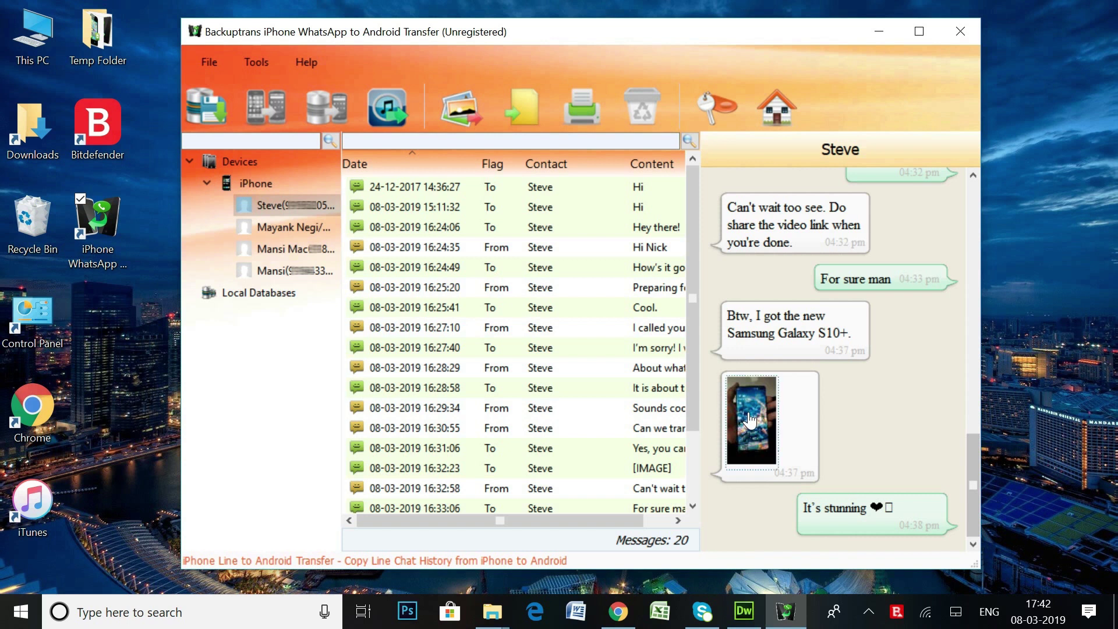
double_click(749, 417)
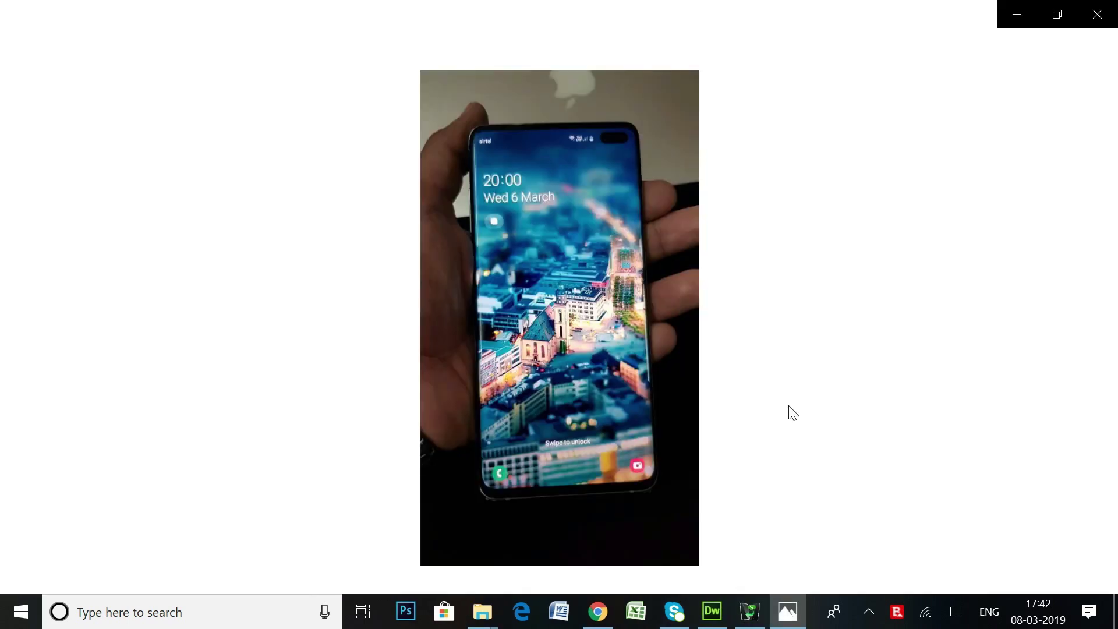
click(1098, 14)
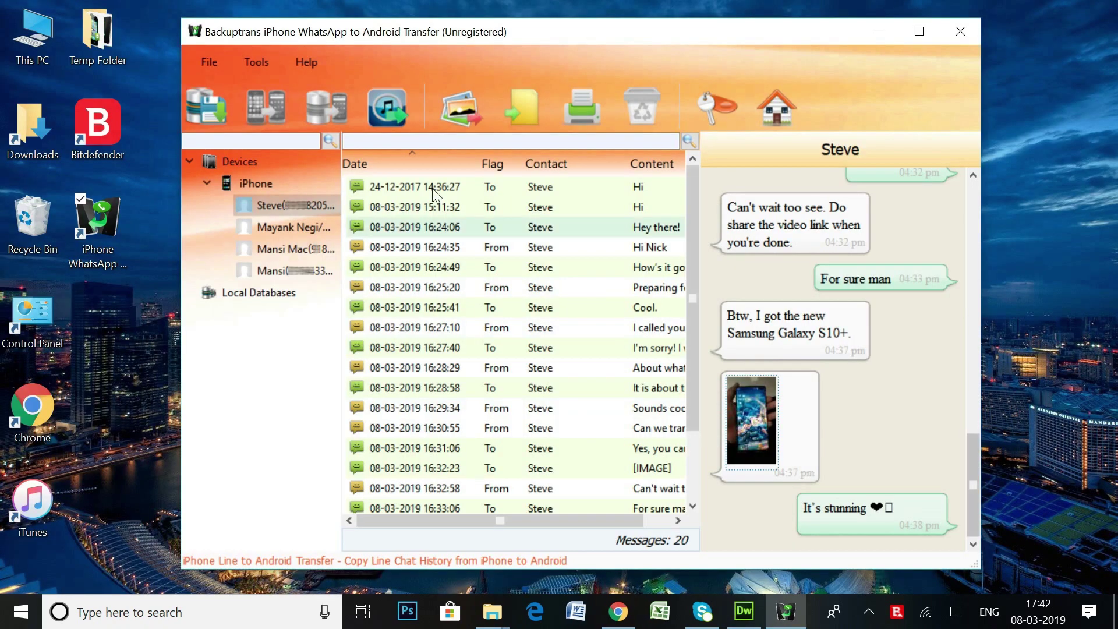
Back up all of the iPhone's messages to a new local database named iPhone_Backup.
click(271, 183)
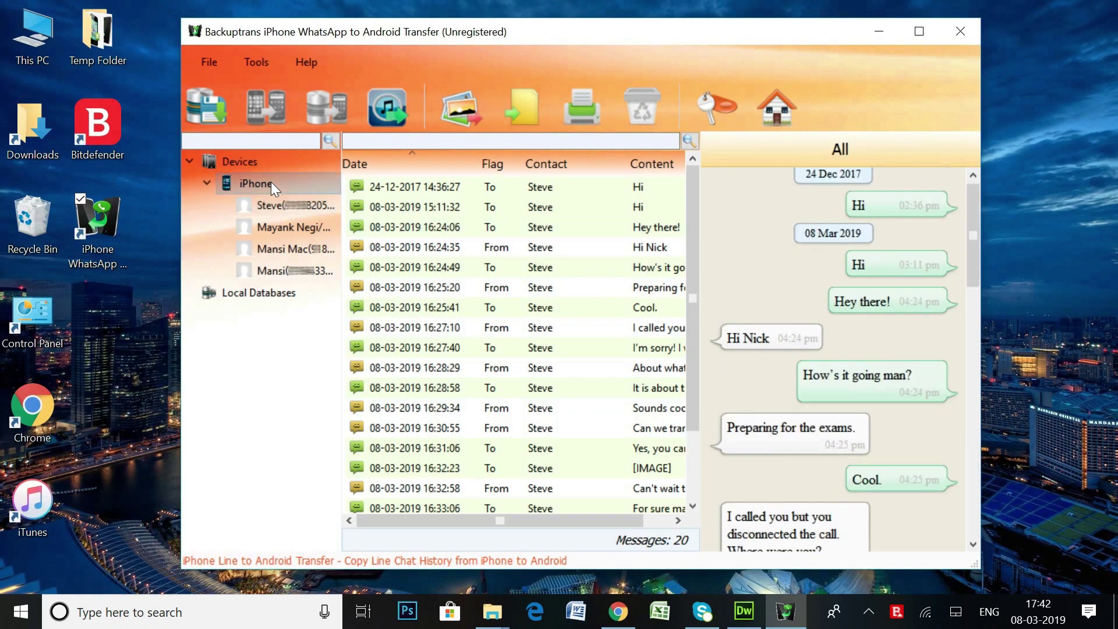
click(205, 109)
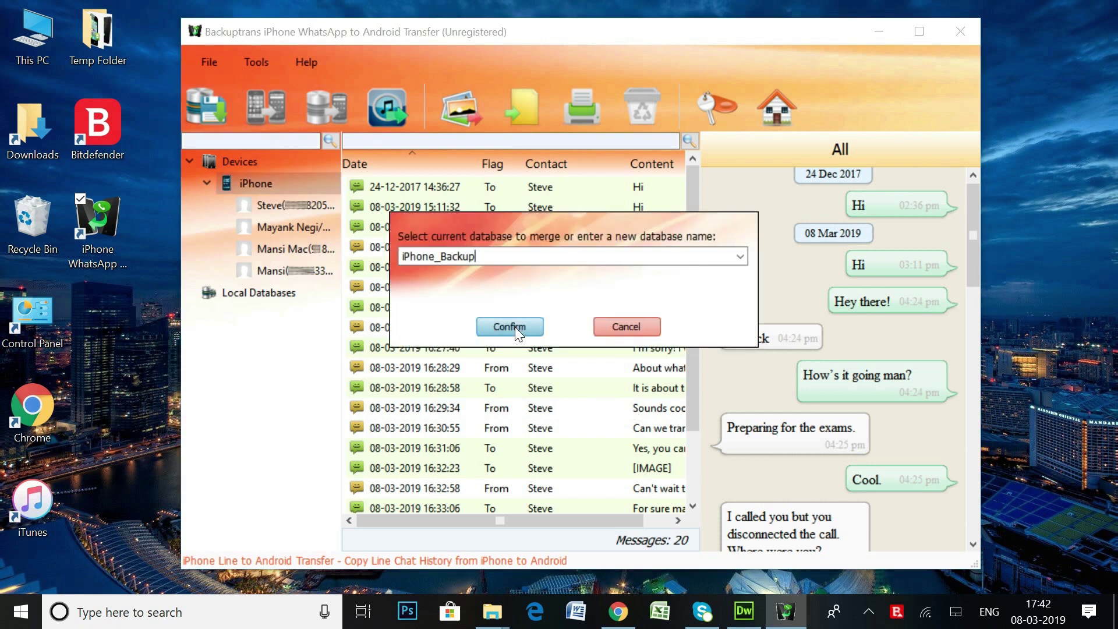
click(515, 326)
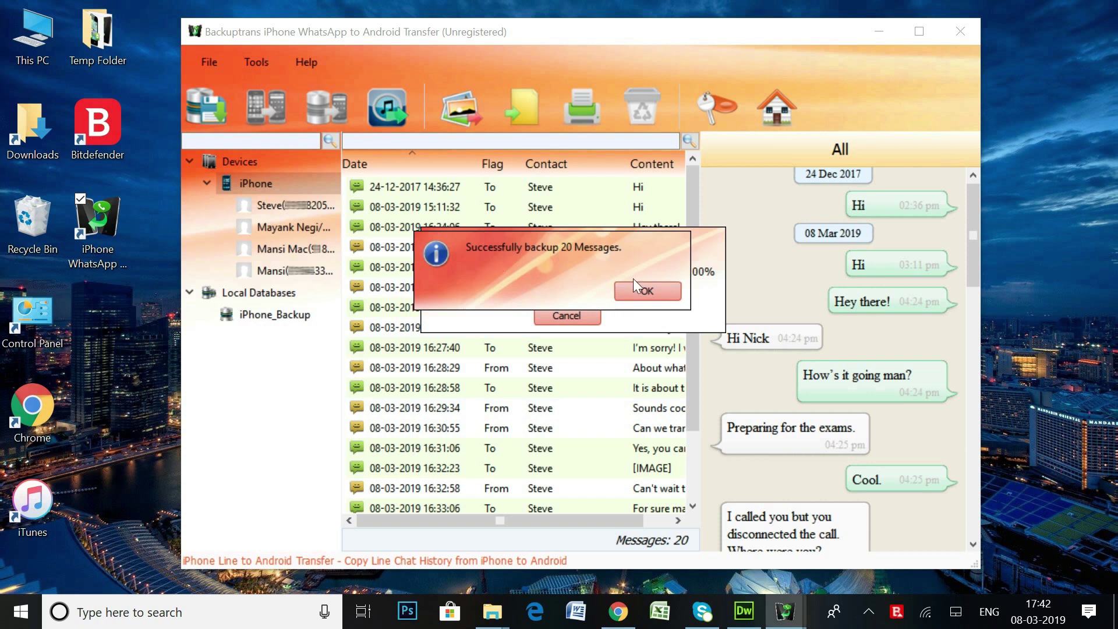
click(648, 291)
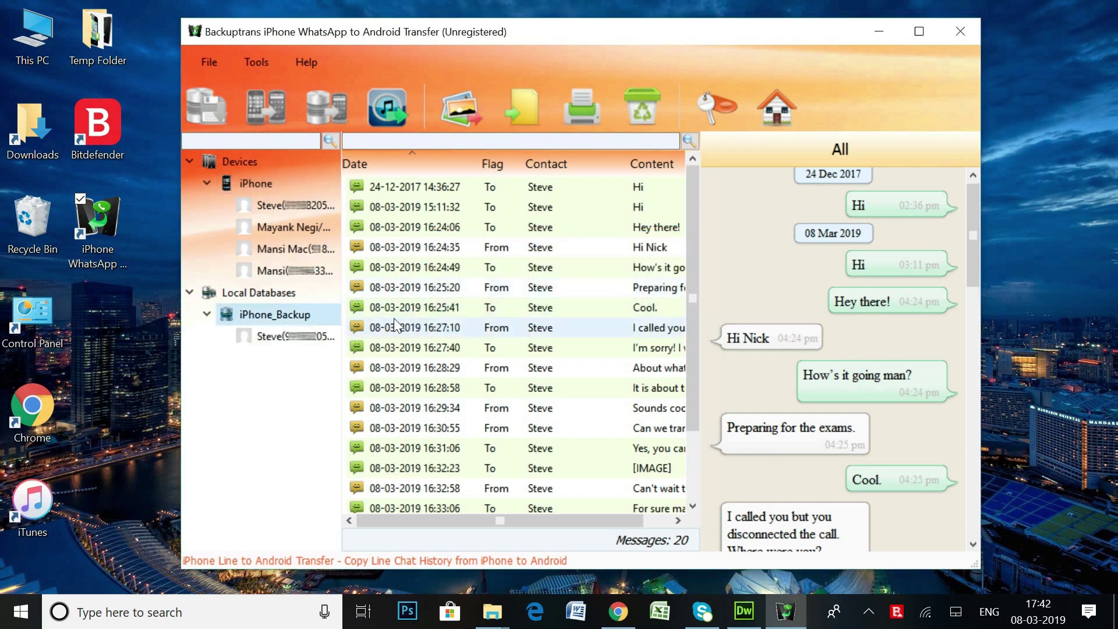
click(291, 340)
Disconnect the iPhone from the transfer program.
click(236, 183)
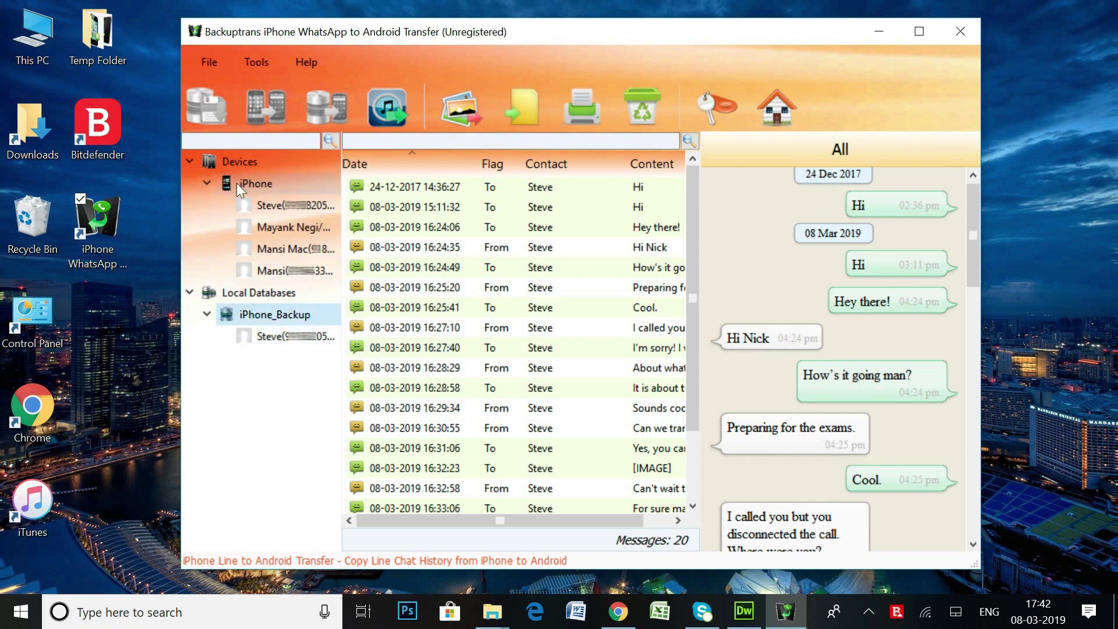
right_click(237, 183)
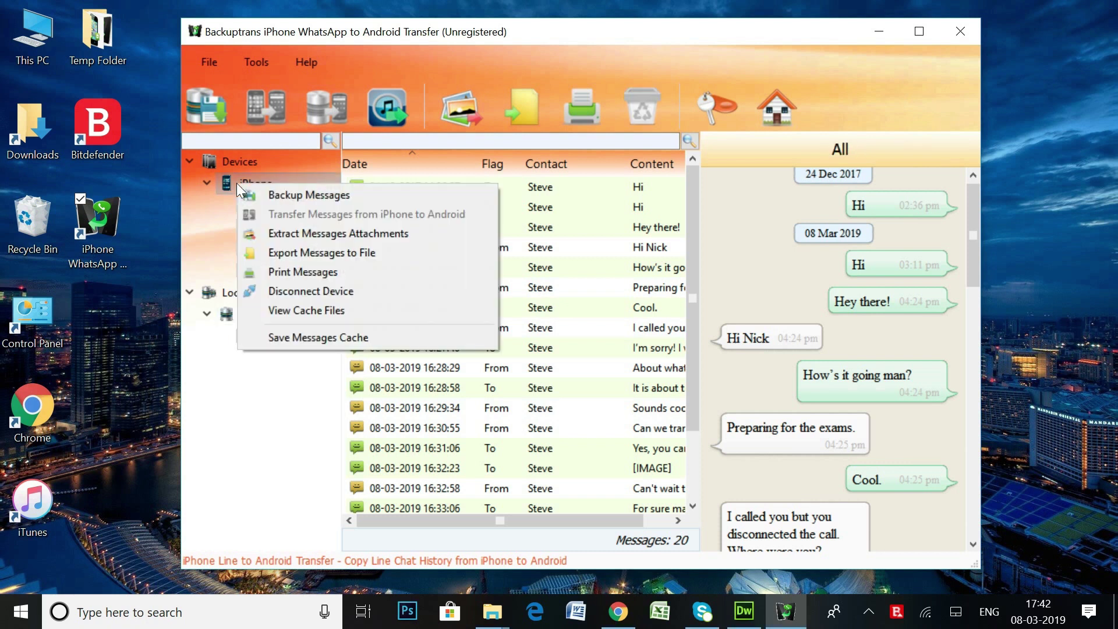
click(307, 291)
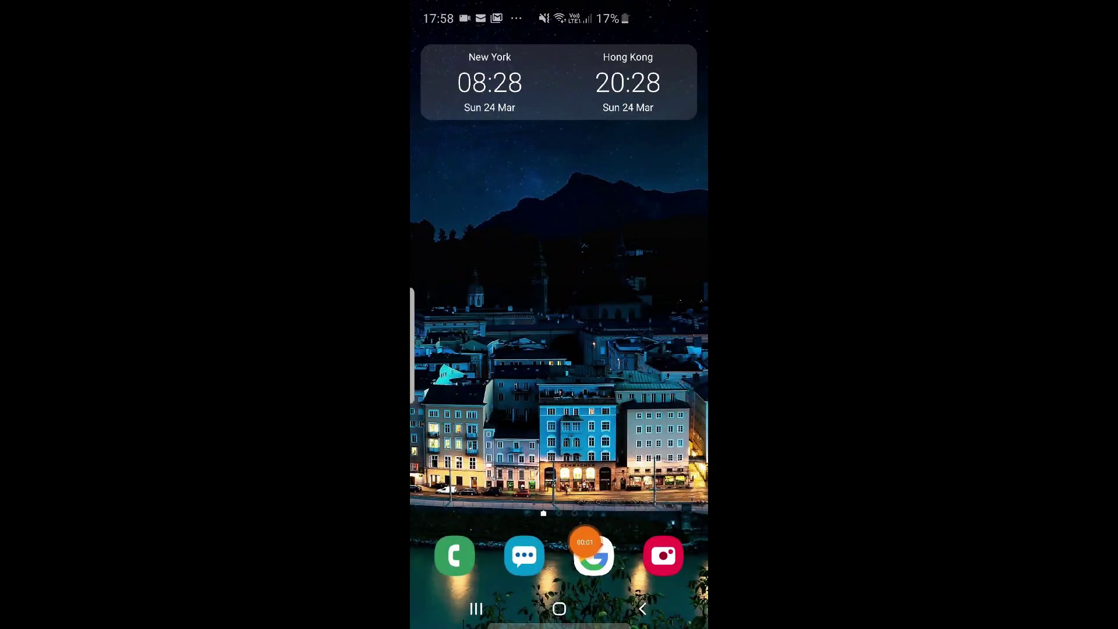
On the Android phone, open Settings and go to the software information under About phone.
drag(559, 466, 560, 233)
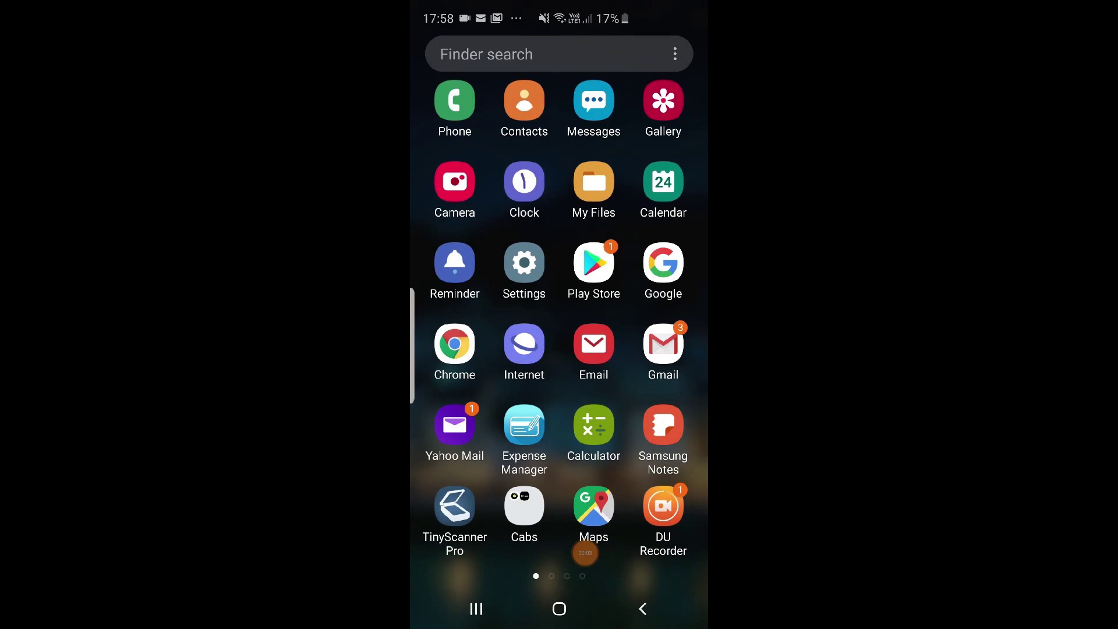
click(524, 263)
scroll(559, 350, down, 5)
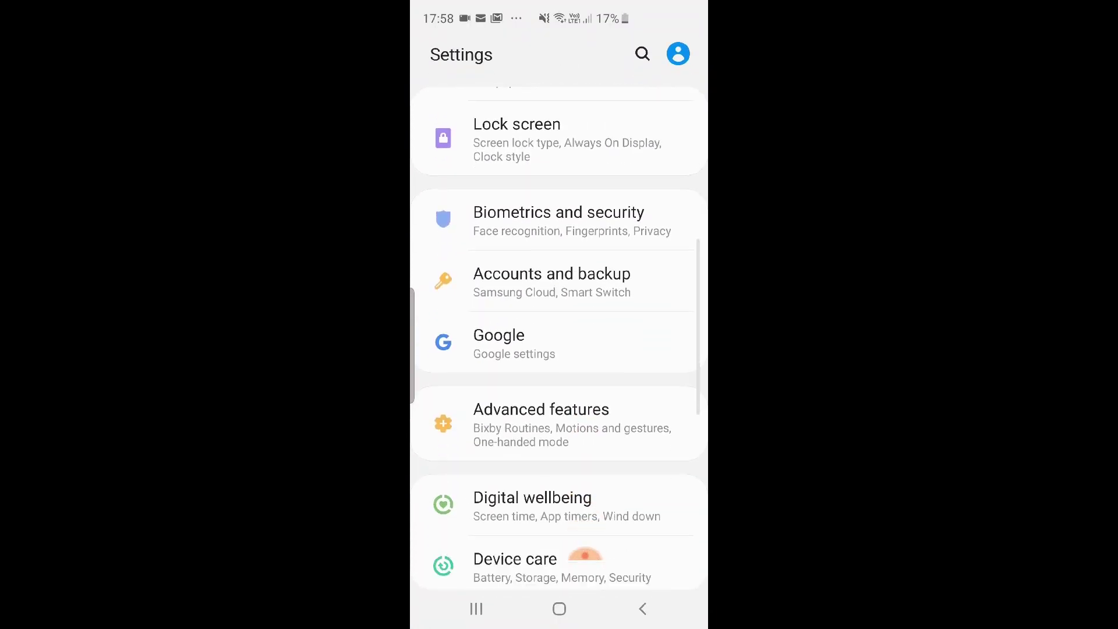
click(585, 555)
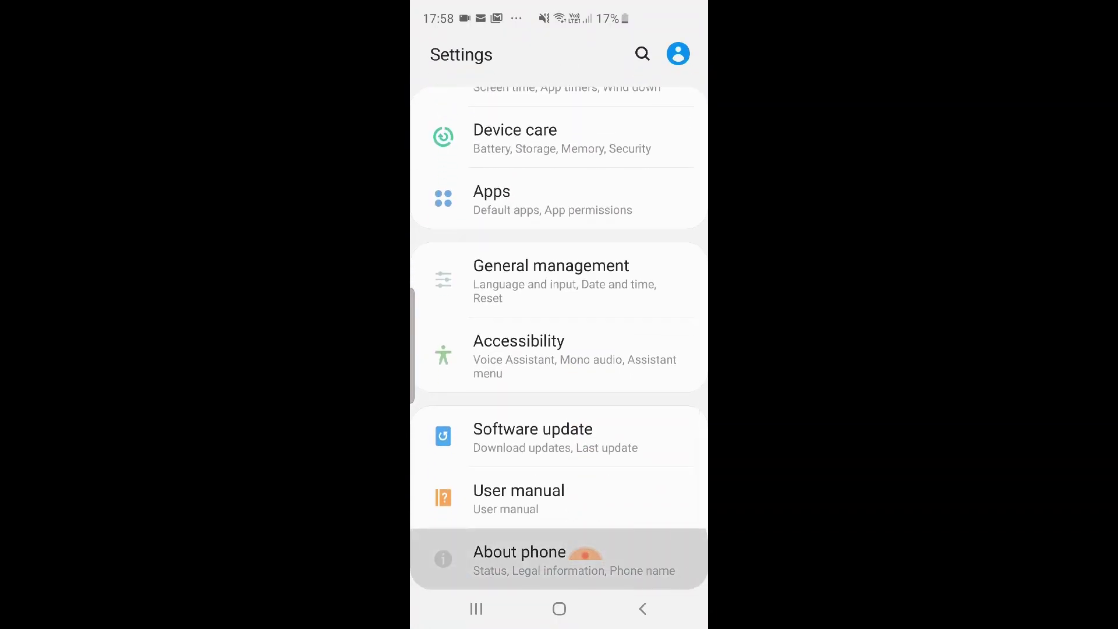
scroll(585, 554, down, 2)
click(524, 396)
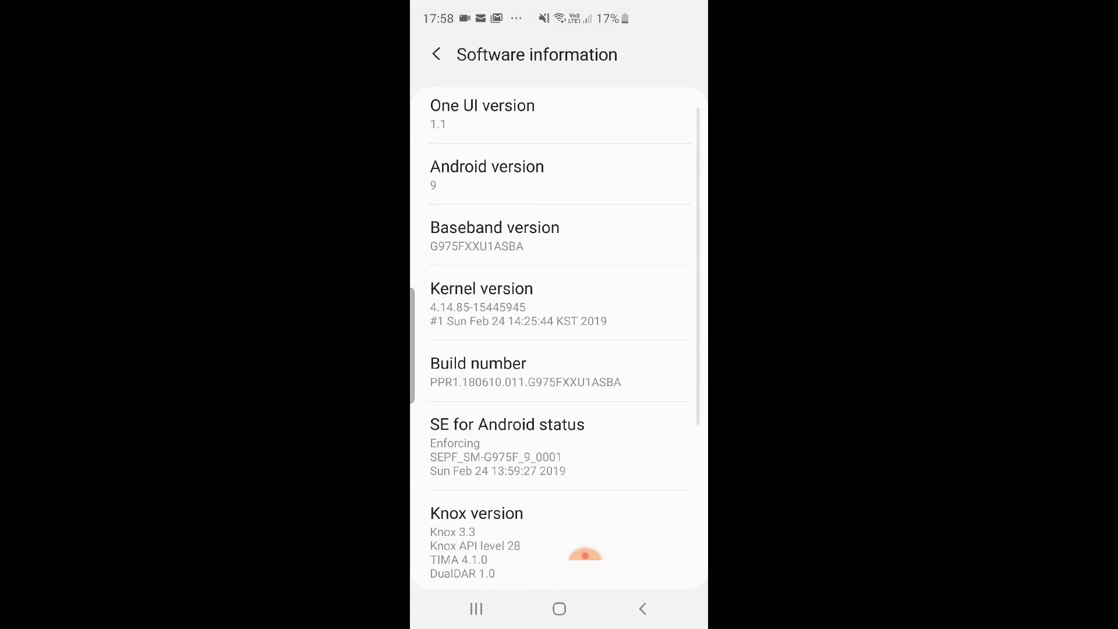
Unlock developer mode through the phone's build number and confirm with the screen lock PIN.
scroll(585, 555, down, 1)
click(525, 303)
click(525, 303)
click(525, 303)
click(525, 303)
click(525, 303)
click(524, 303)
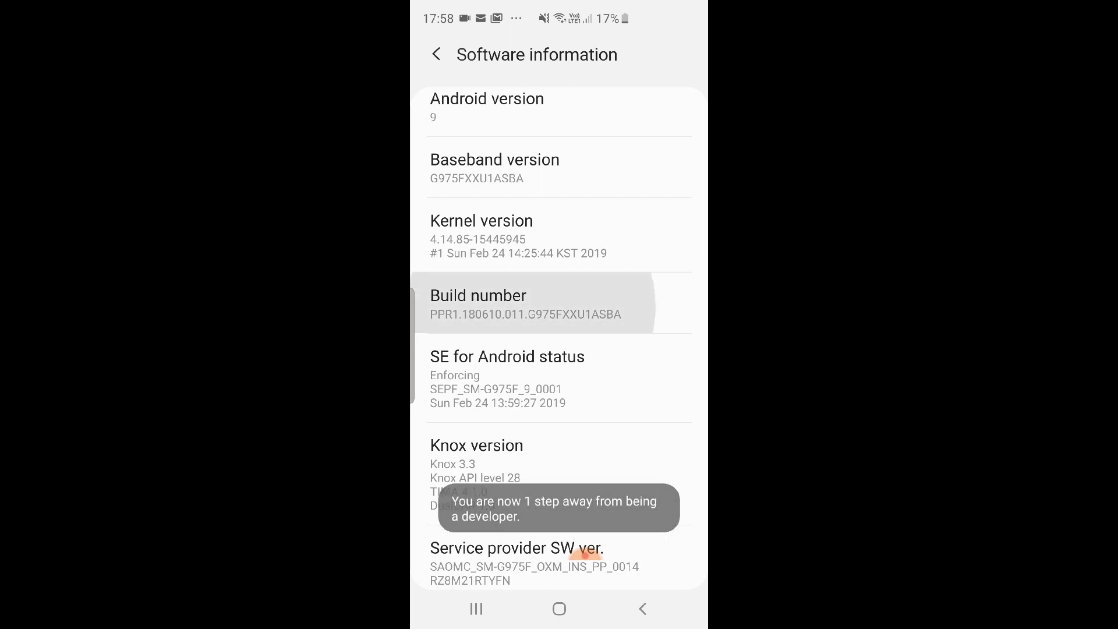
click(463, 402)
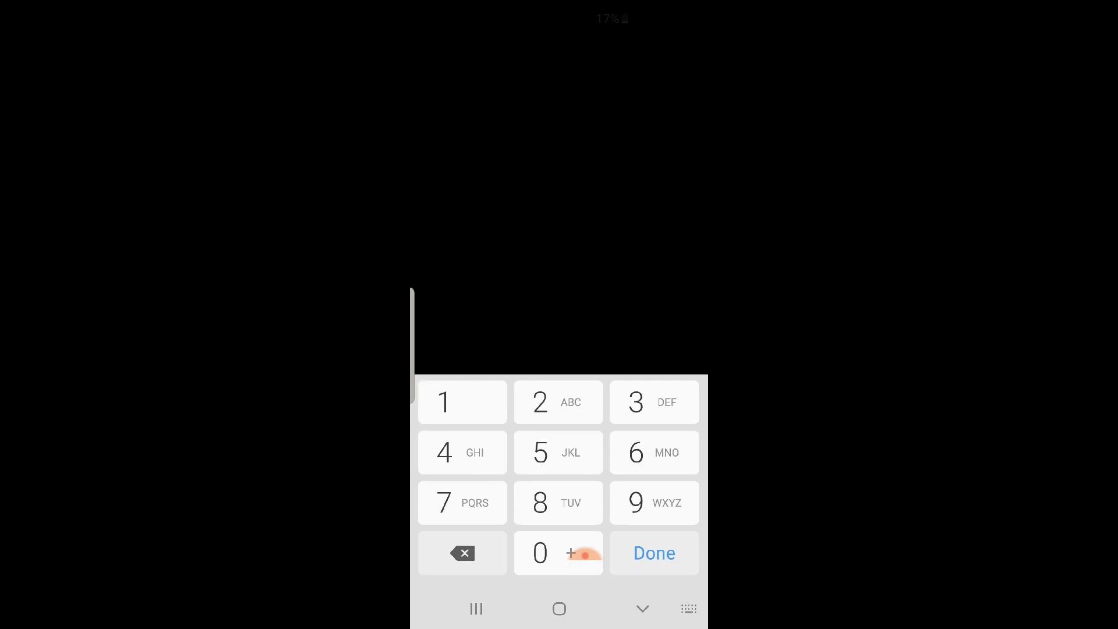
click(462, 402)
click(558, 503)
click(586, 555)
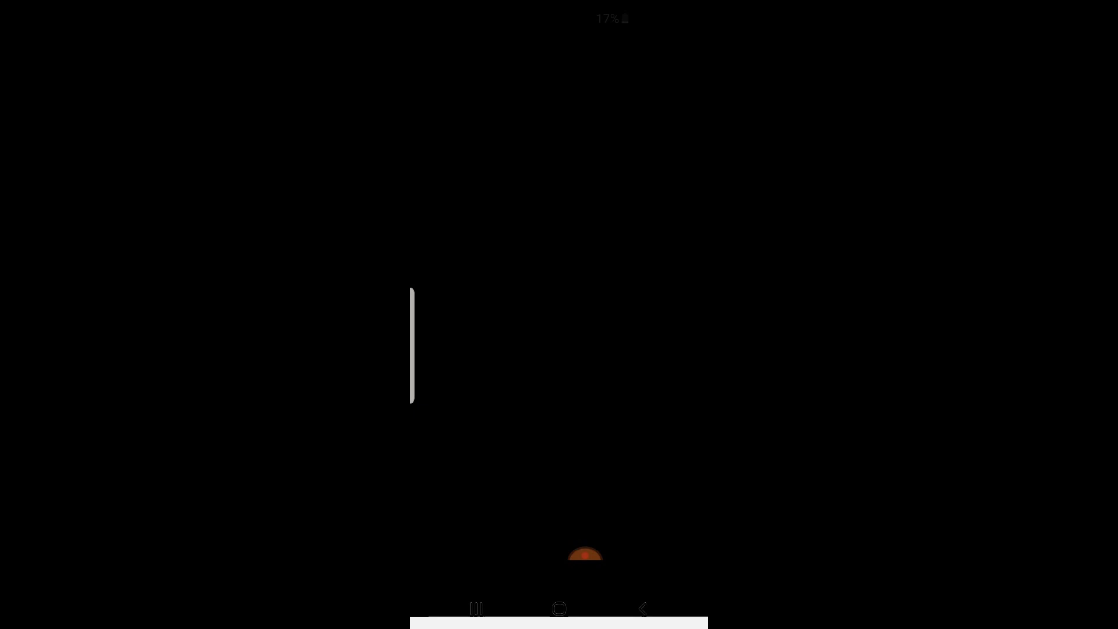
Return to the main Settings list, open Developer options, and enable USB debugging.
click(436, 55)
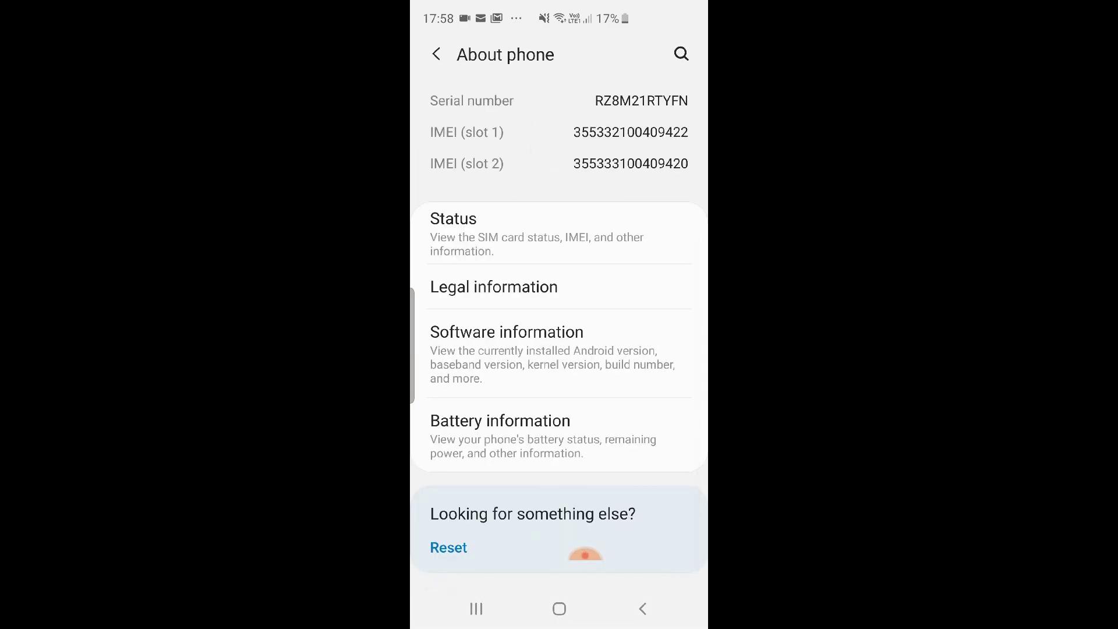
click(436, 54)
scroll(586, 553, down, 2)
click(585, 554)
scroll(585, 555, down, 3)
scroll(586, 554, down, 5)
click(671, 325)
click(585, 553)
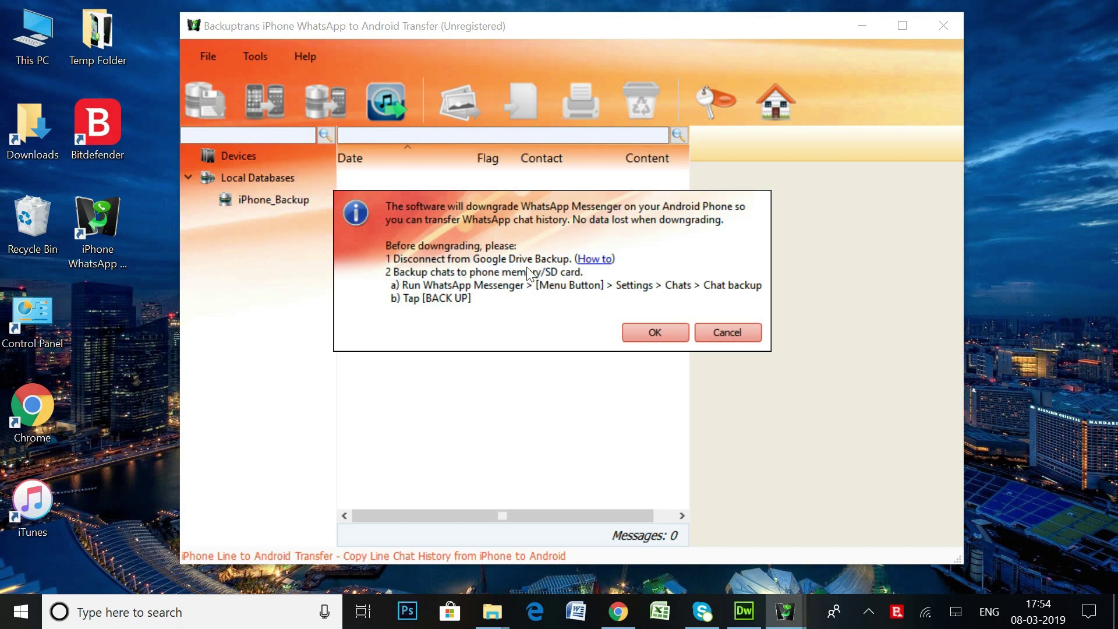
Switch to Chrome and open My Drive in Google Drive.
click(619, 612)
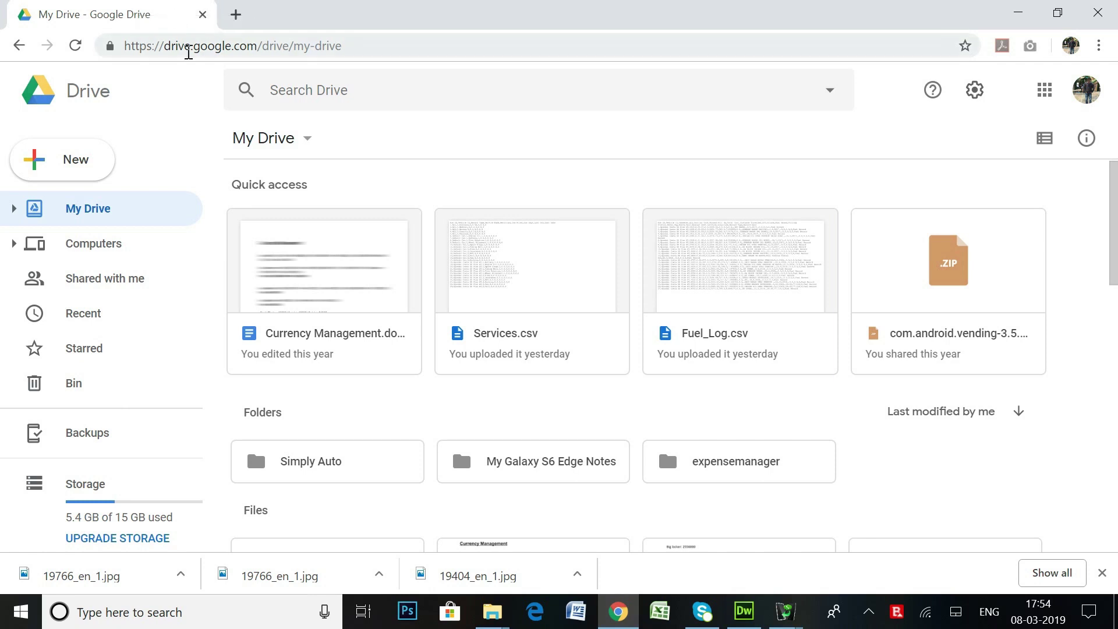
click(189, 52)
text(drive.)
key(Return)
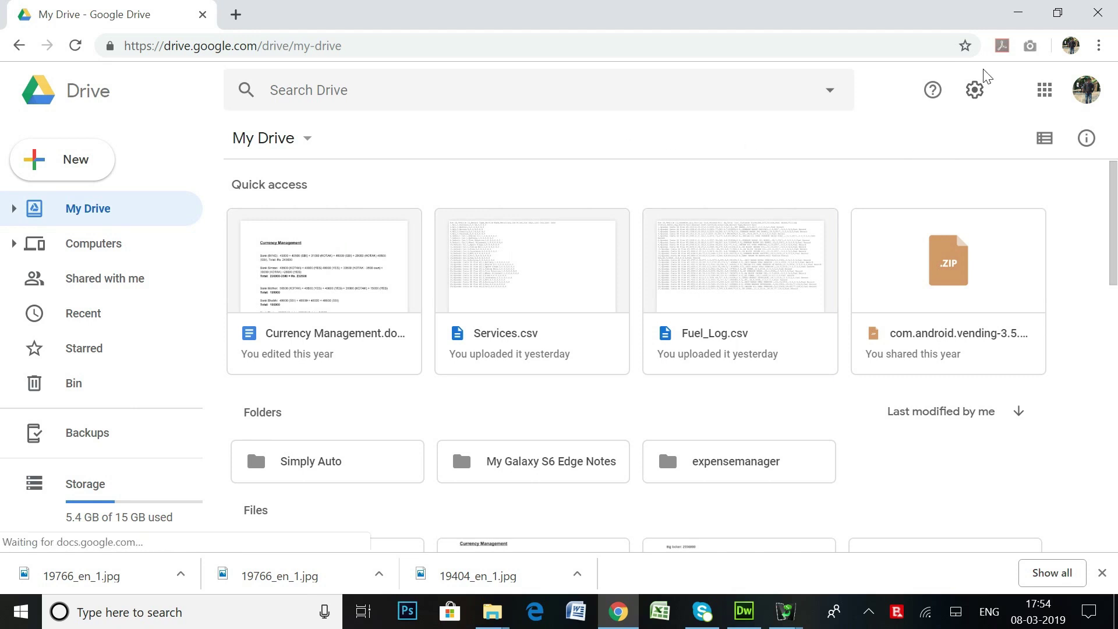
Disconnect WhatsApp Messenger from Google Drive in the managed apps settings and close the settings.
click(977, 89)
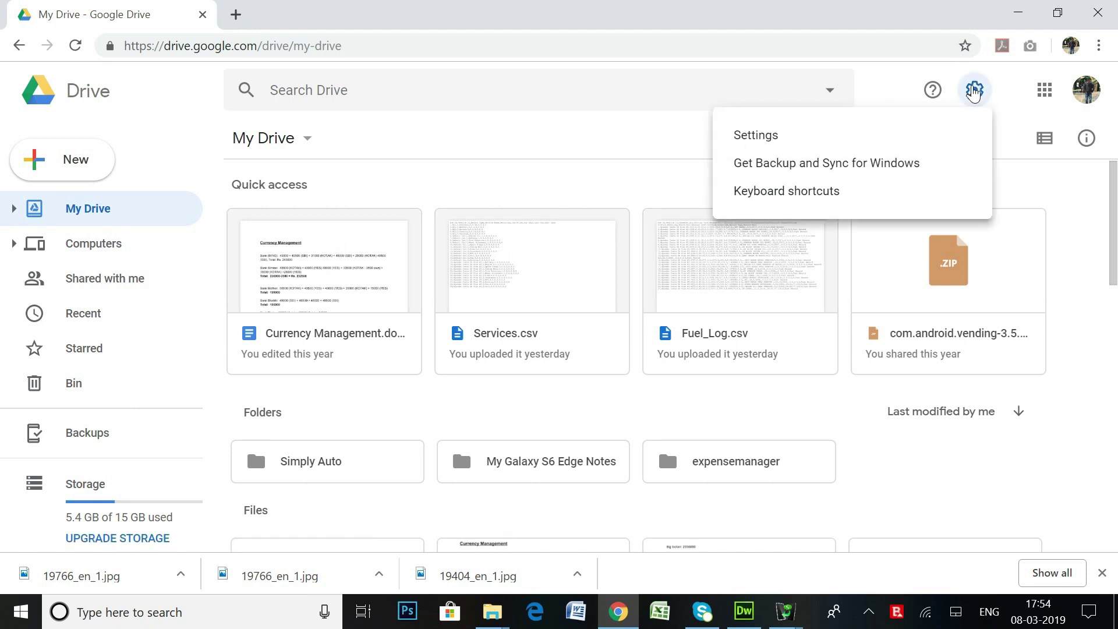
click(754, 137)
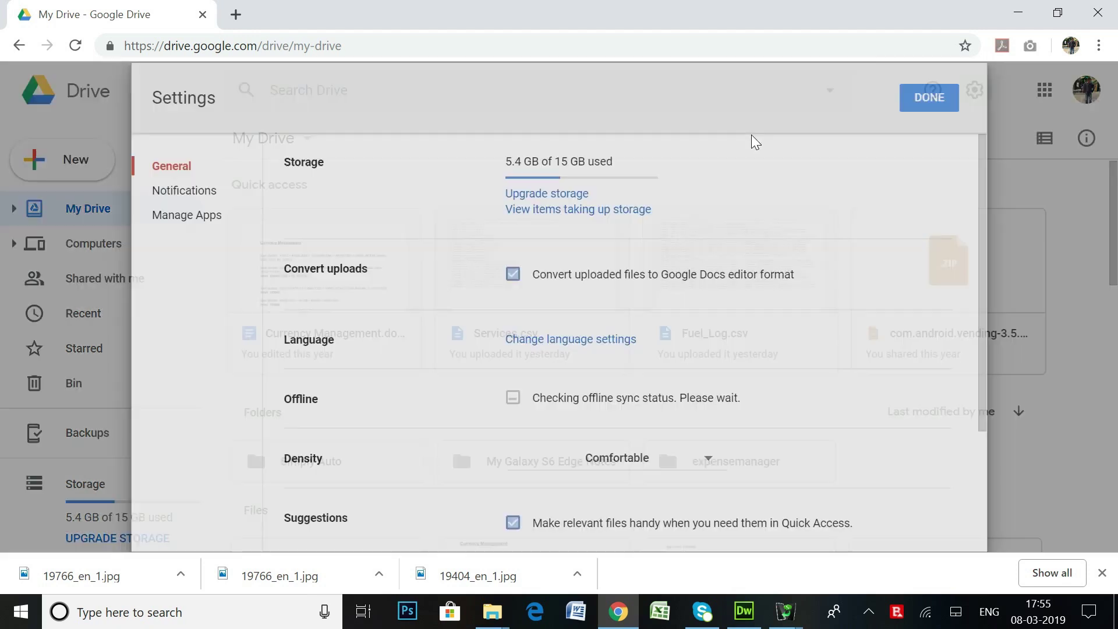
click(170, 221)
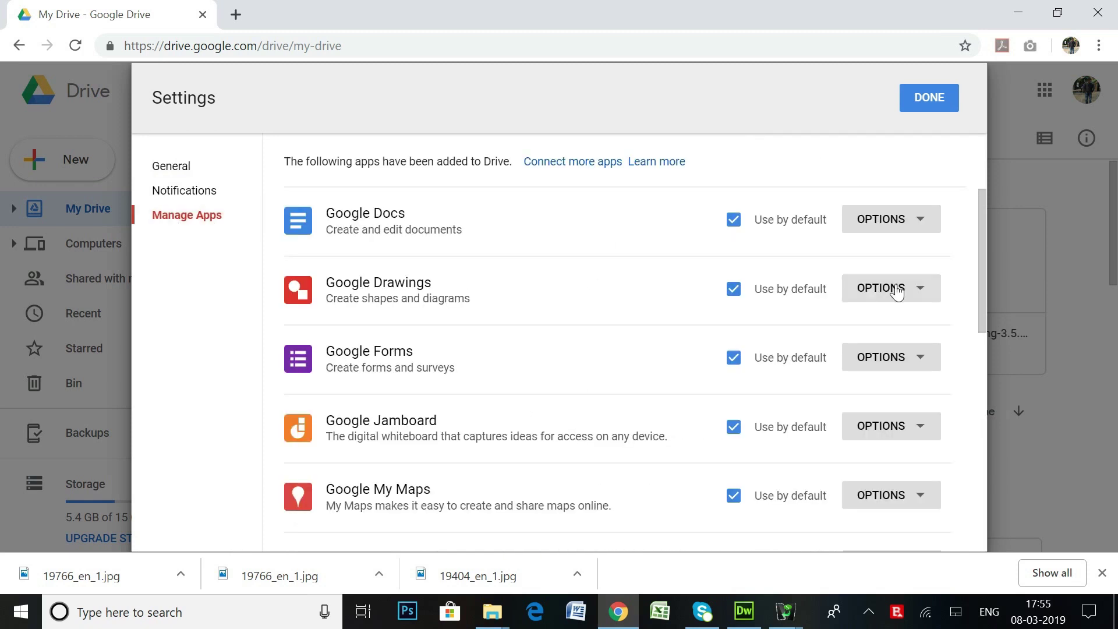
drag(977, 373, 965, 550)
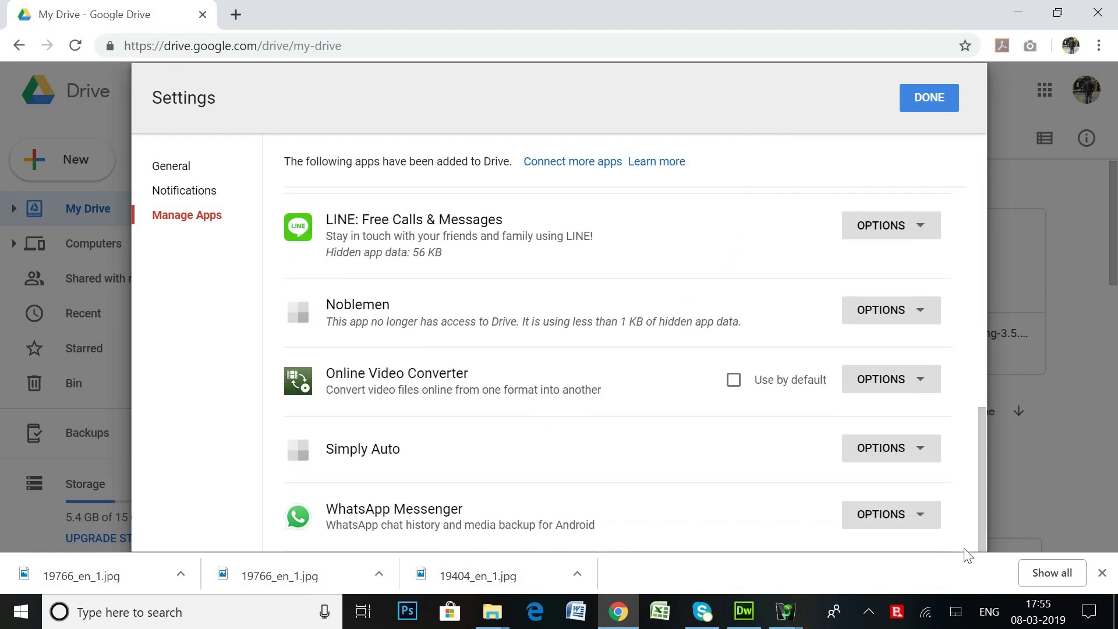
click(919, 524)
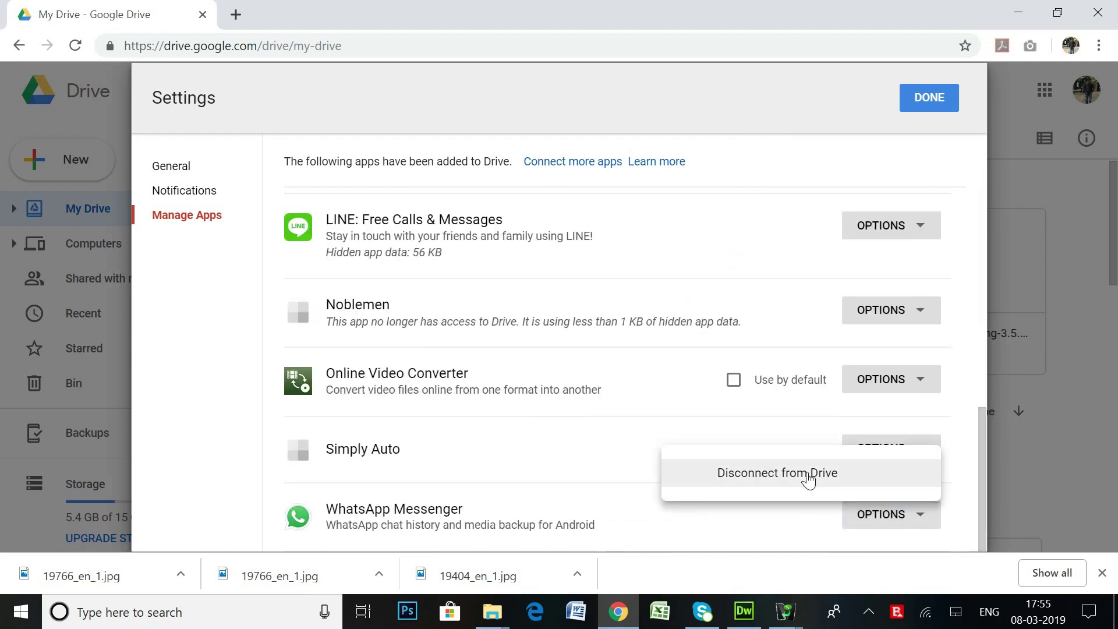
click(808, 478)
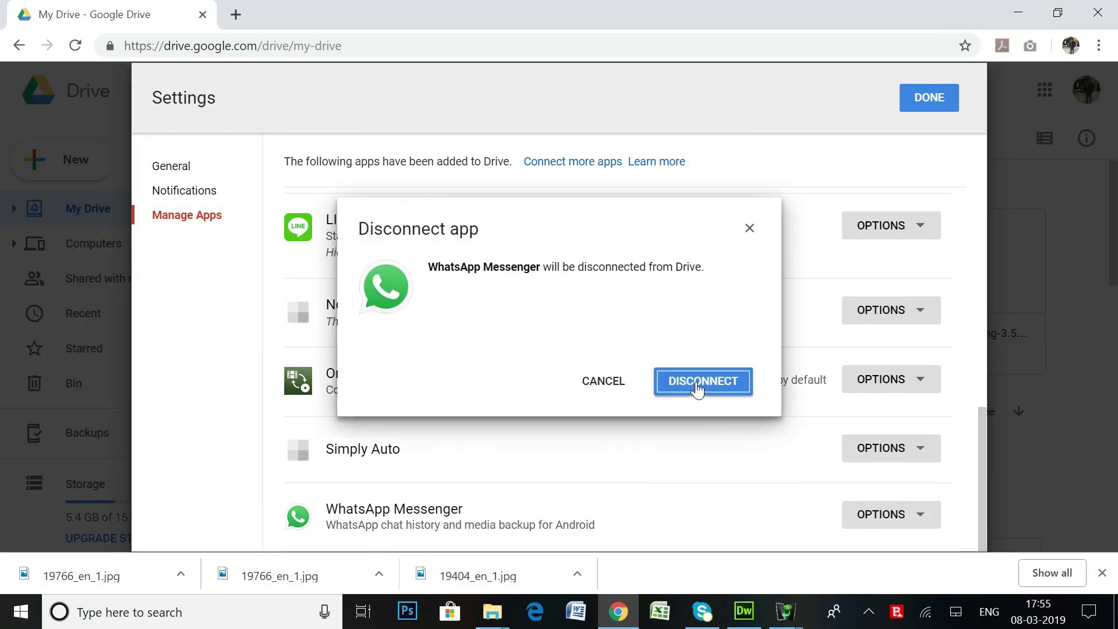
click(700, 394)
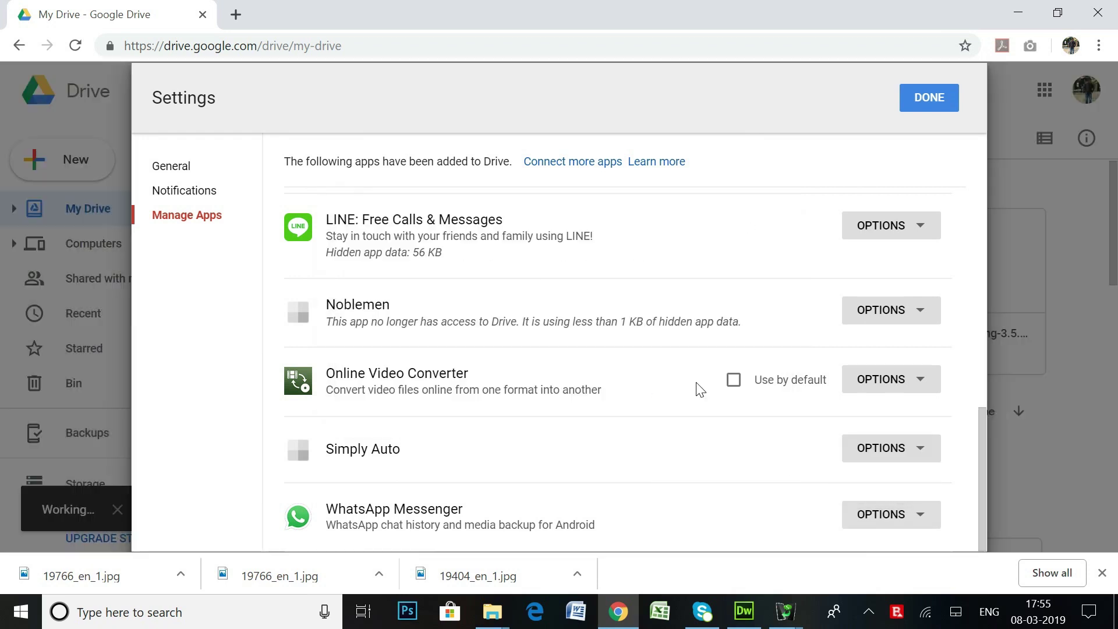
click(928, 106)
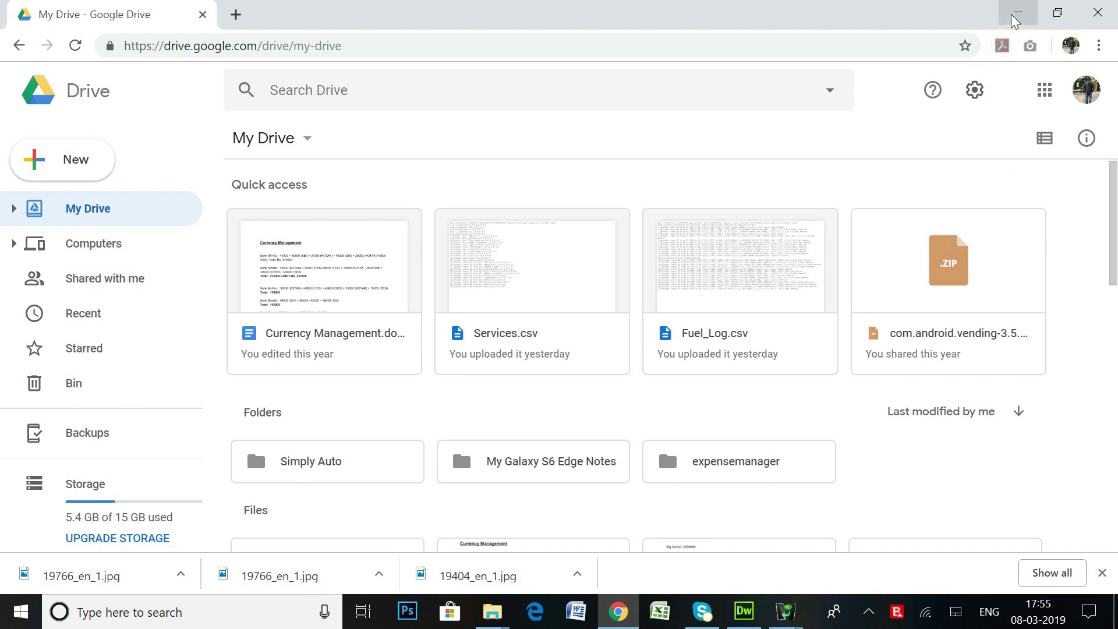
Switch back to Backuptrans and continue through the WhatsApp Messenger downgrade, uninstall, restore and phone data backup prompts.
click(1011, 14)
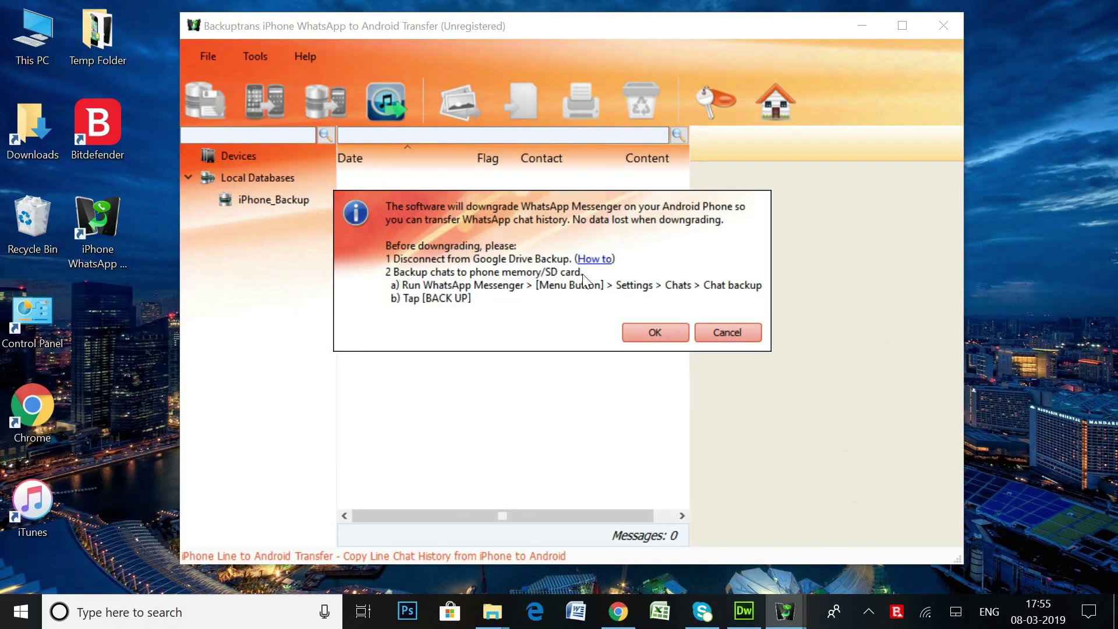
click(640, 336)
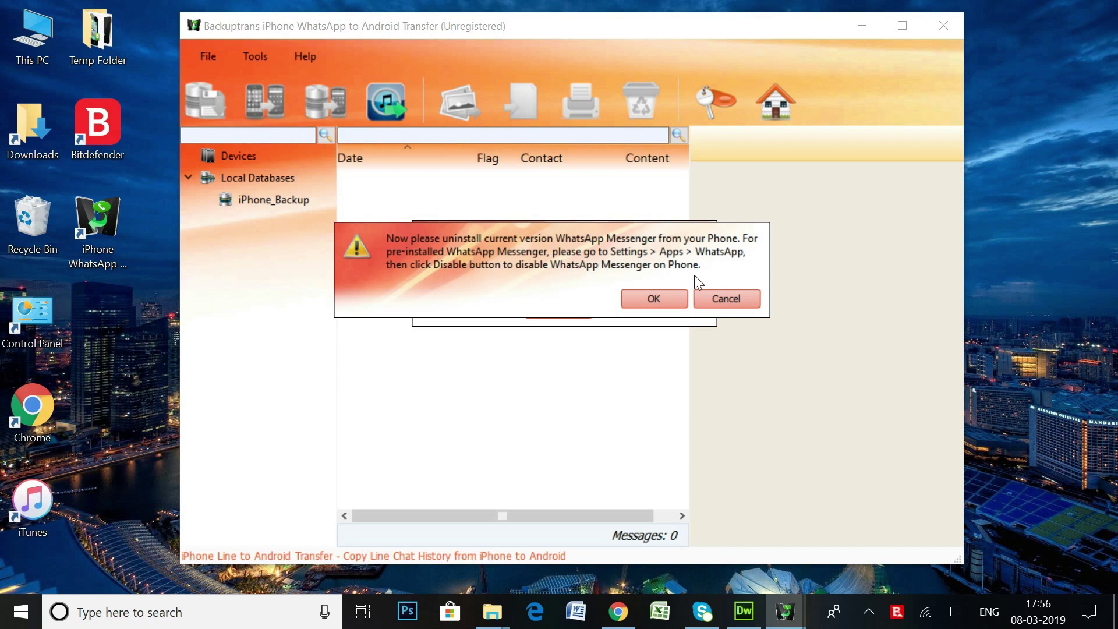
click(669, 296)
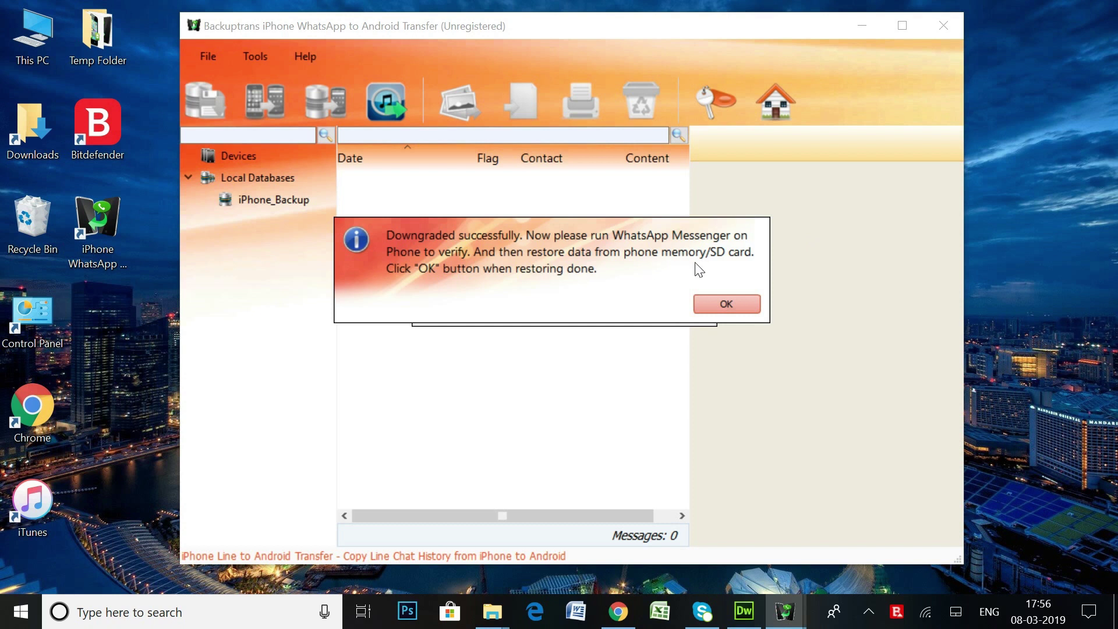
click(723, 305)
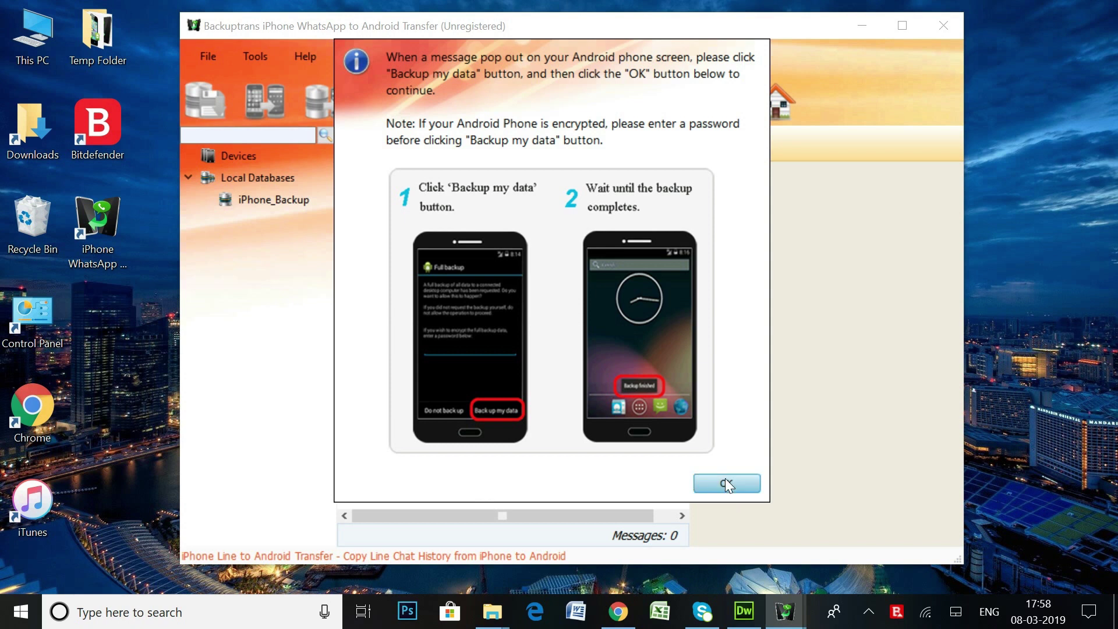
click(725, 481)
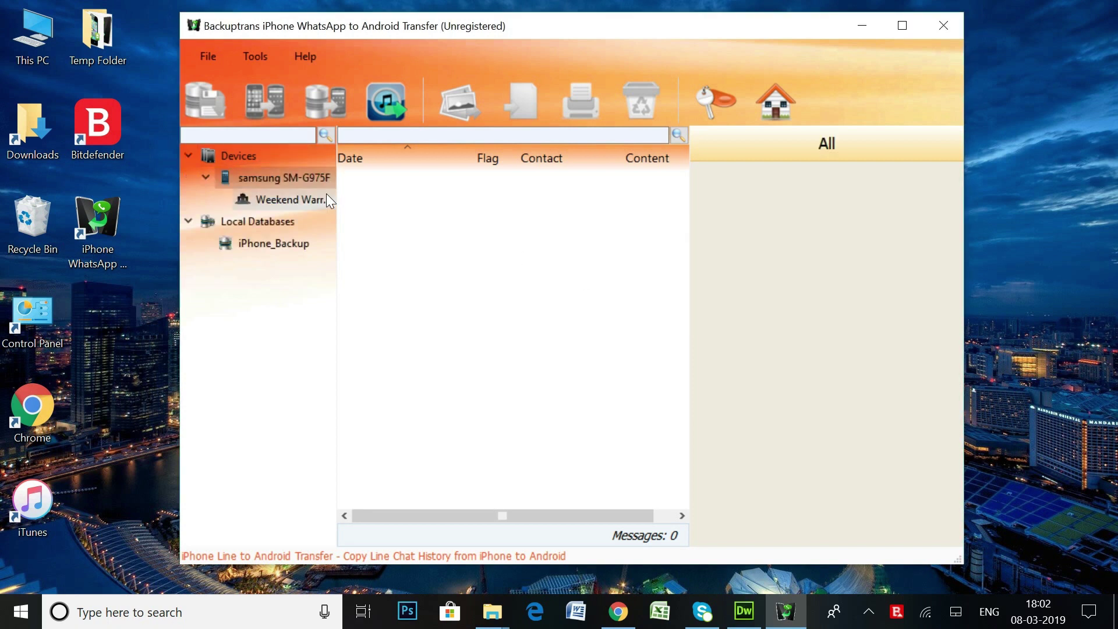
Start transferring the messages of the iPhone_Backup database to Android, with samsung SM-G975F as the target device.
click(289, 245)
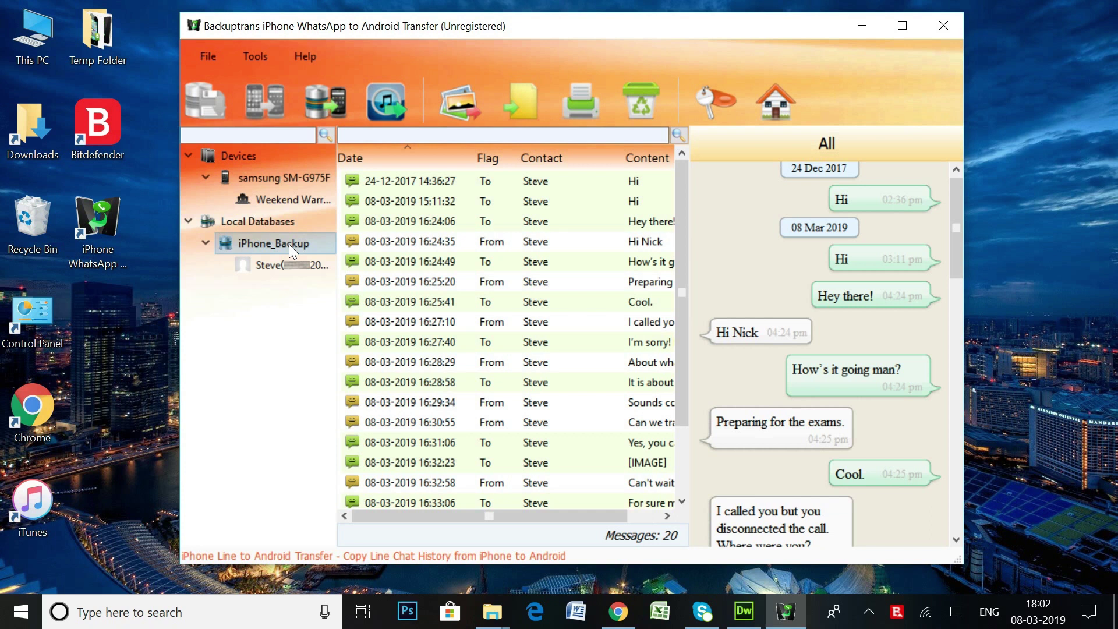
right_click(289, 244)
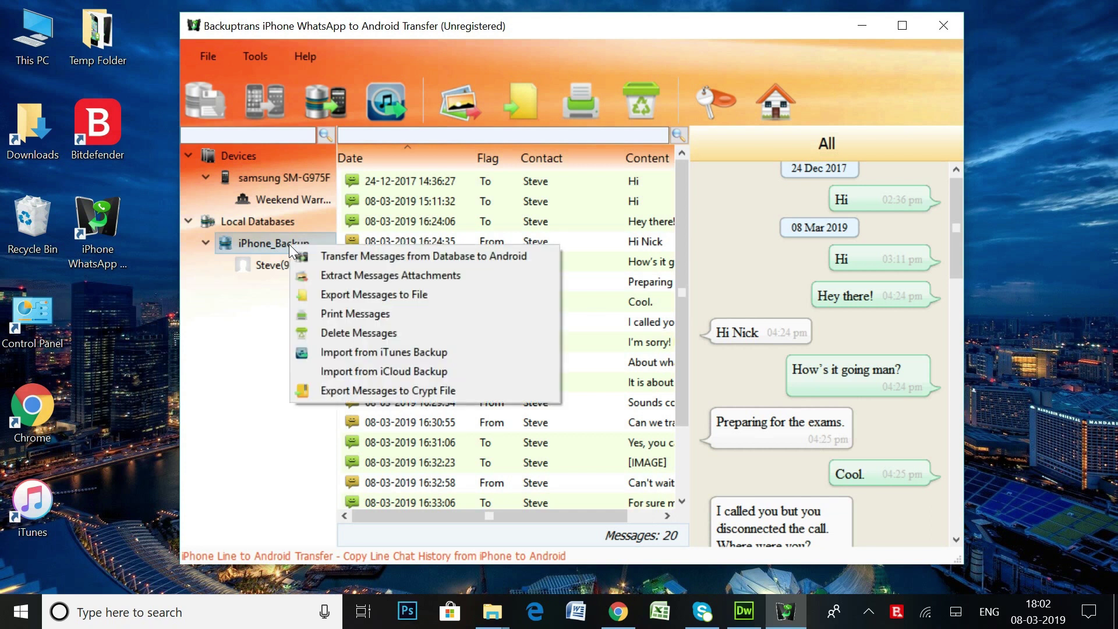
click(375, 257)
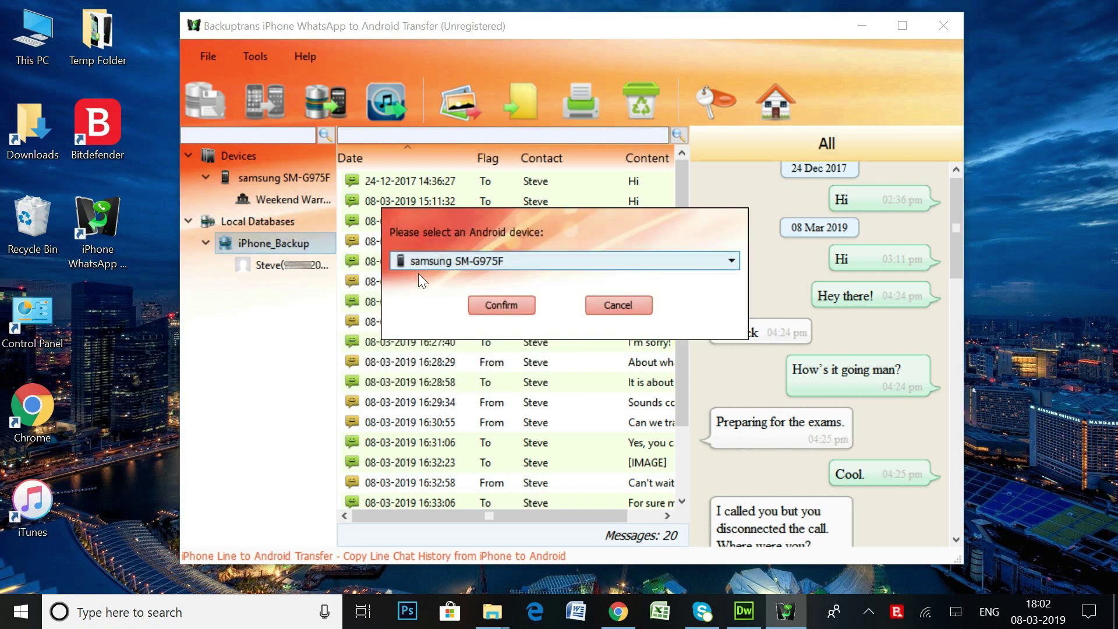
click(505, 307)
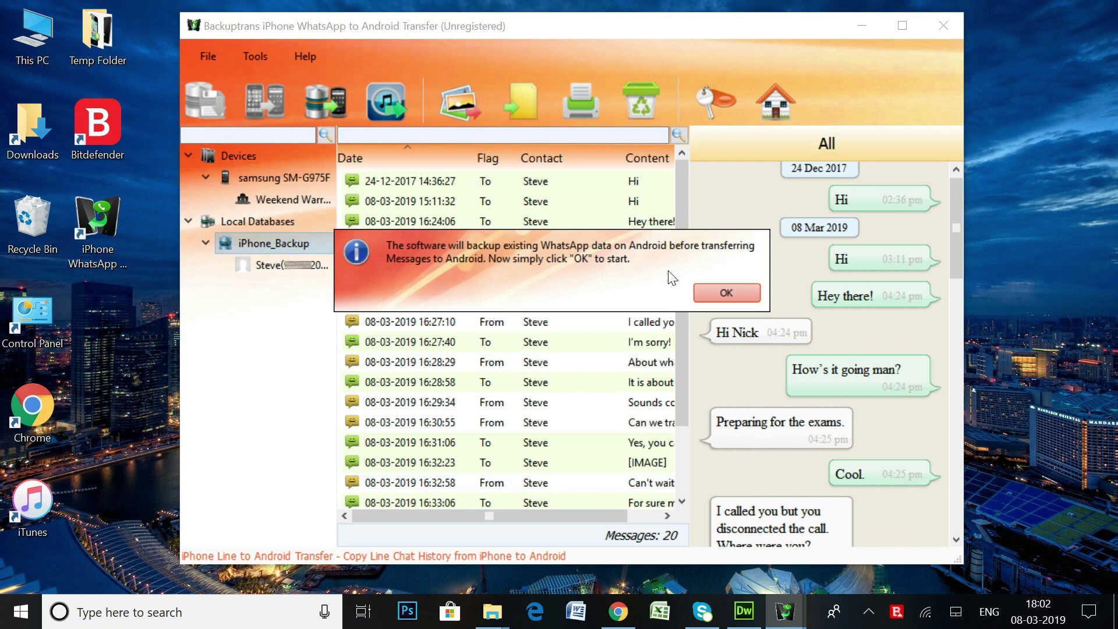
Continue through the Android data backup and restore prompts to complete the message transfer, and dismiss the closing notices.
click(722, 289)
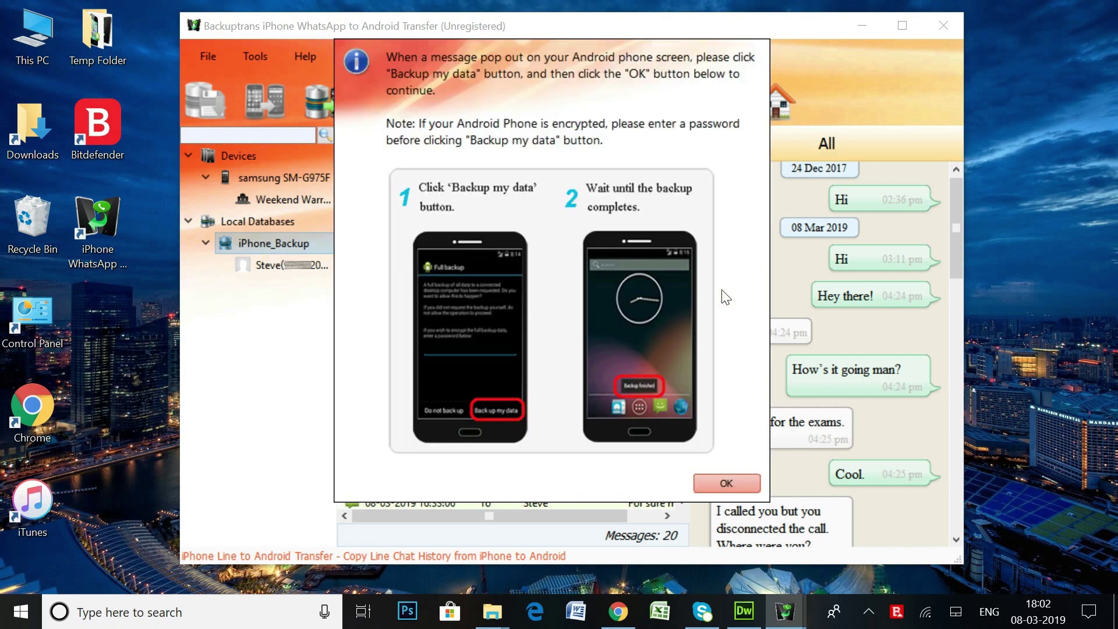
click(729, 480)
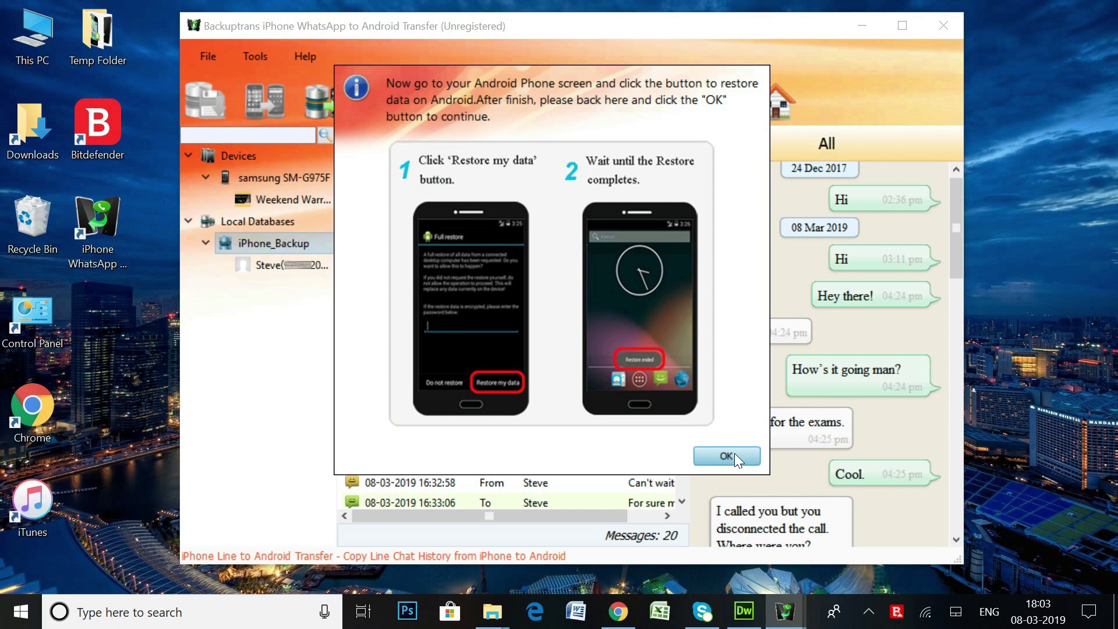
click(735, 453)
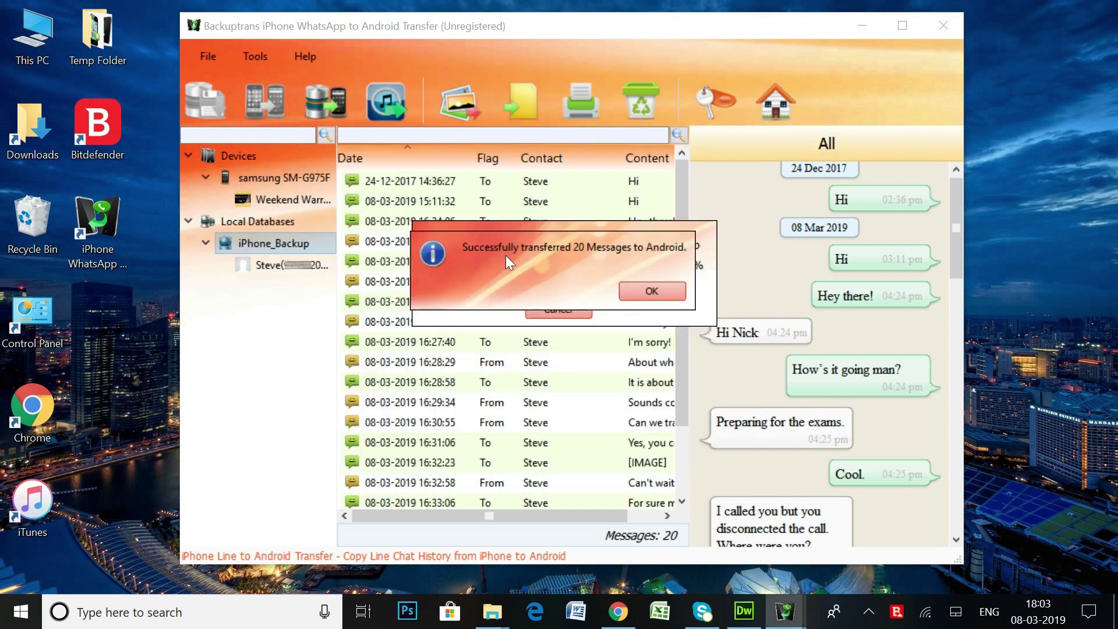
click(659, 293)
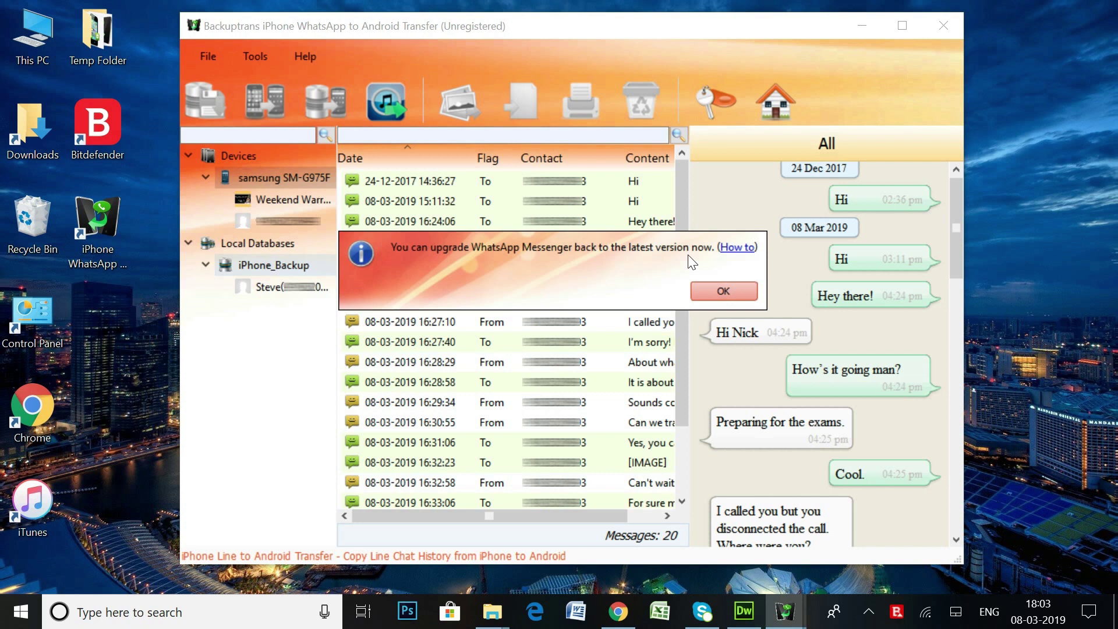
click(723, 292)
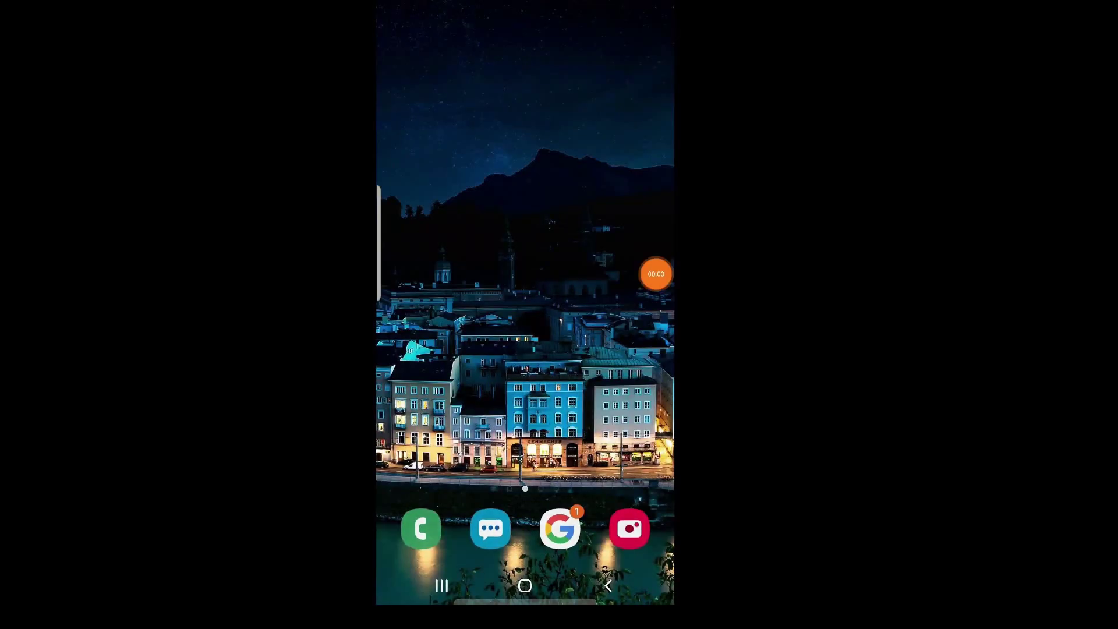
Open WhatsApp on the Android phone and check the transferred conversation from its first message through the last, including images.
drag(525, 466, 525, 233)
click(422, 237)
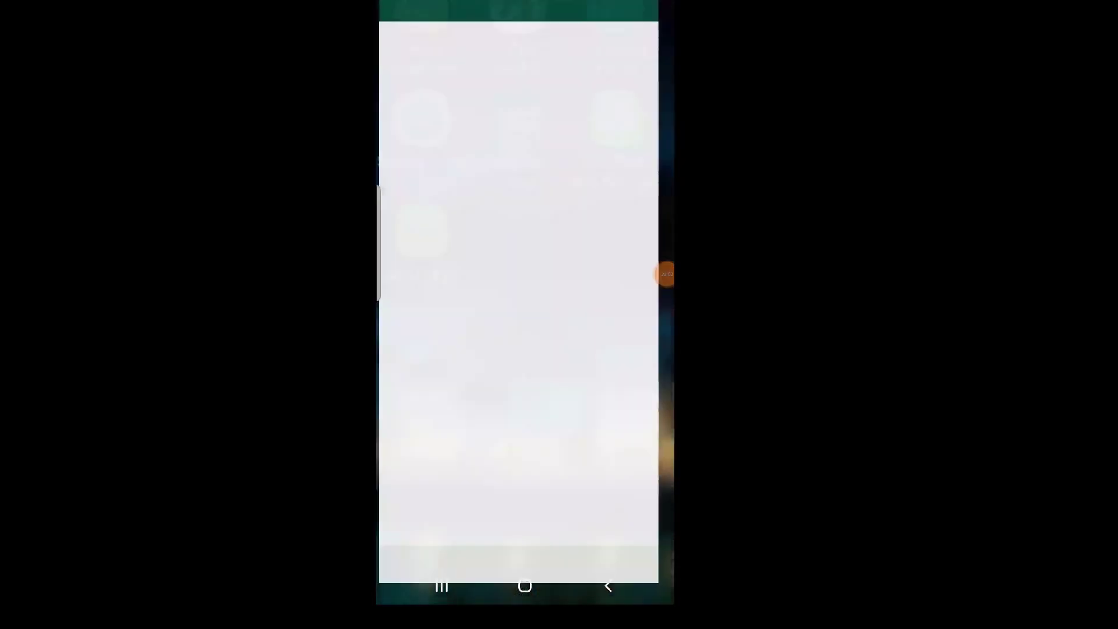
click(495, 125)
scroll(525, 291, up, 10)
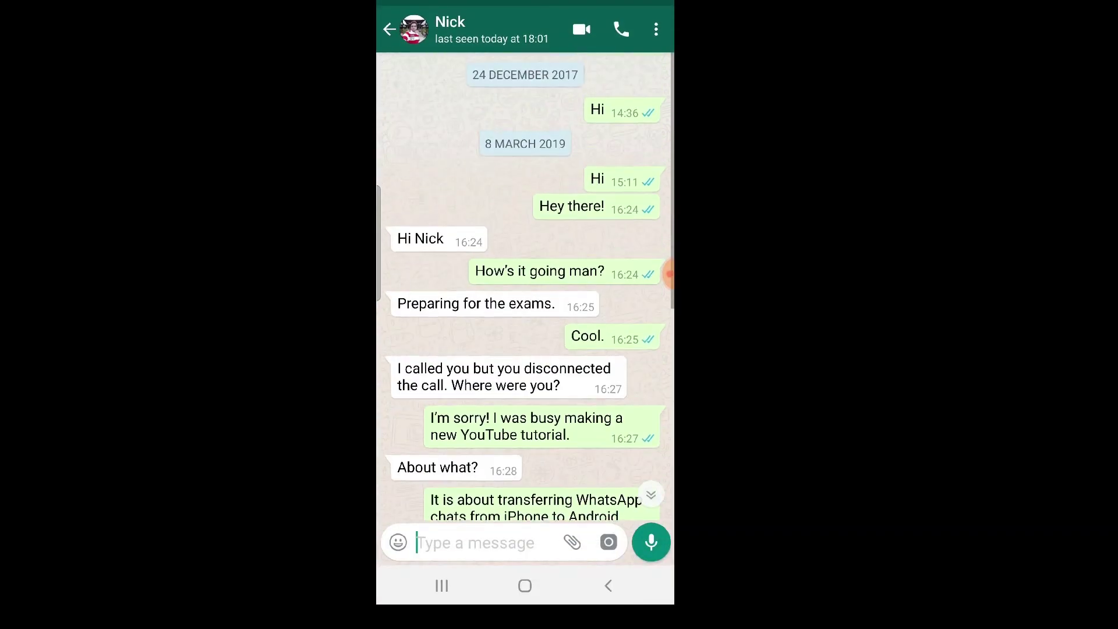
scroll(524, 303, down, 3)
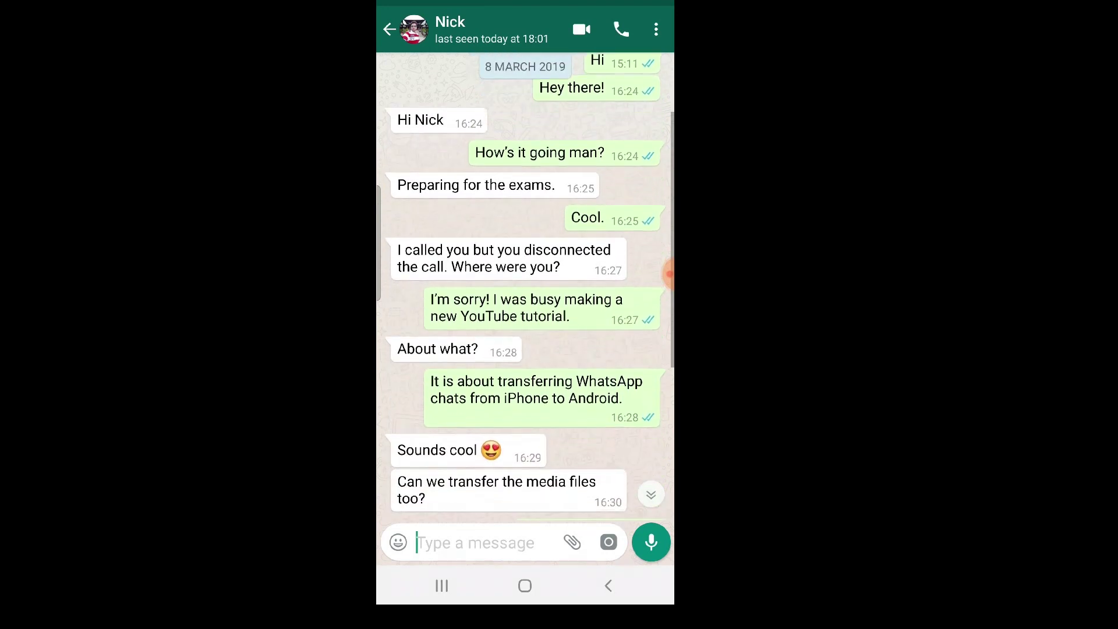
scroll(524, 303, down, 7)
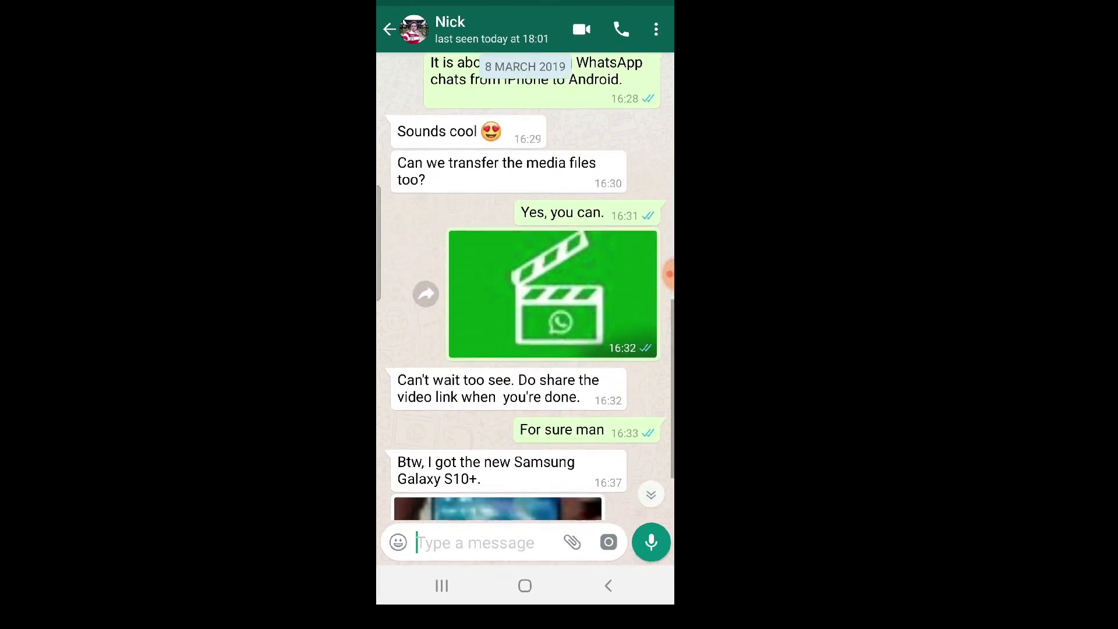
scroll(524, 291, down, 4)
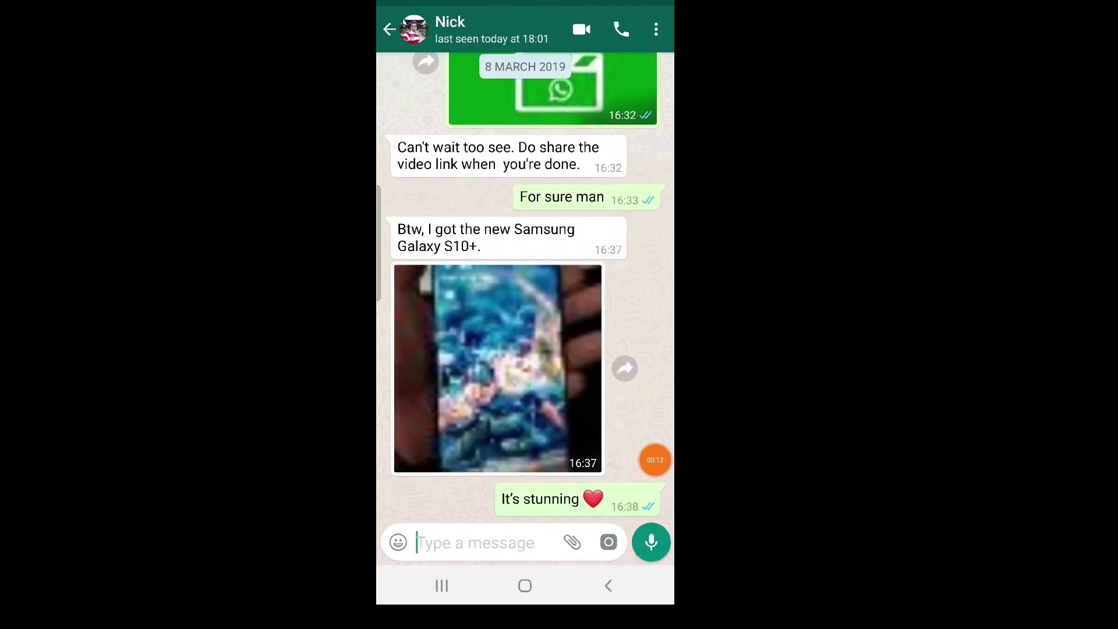